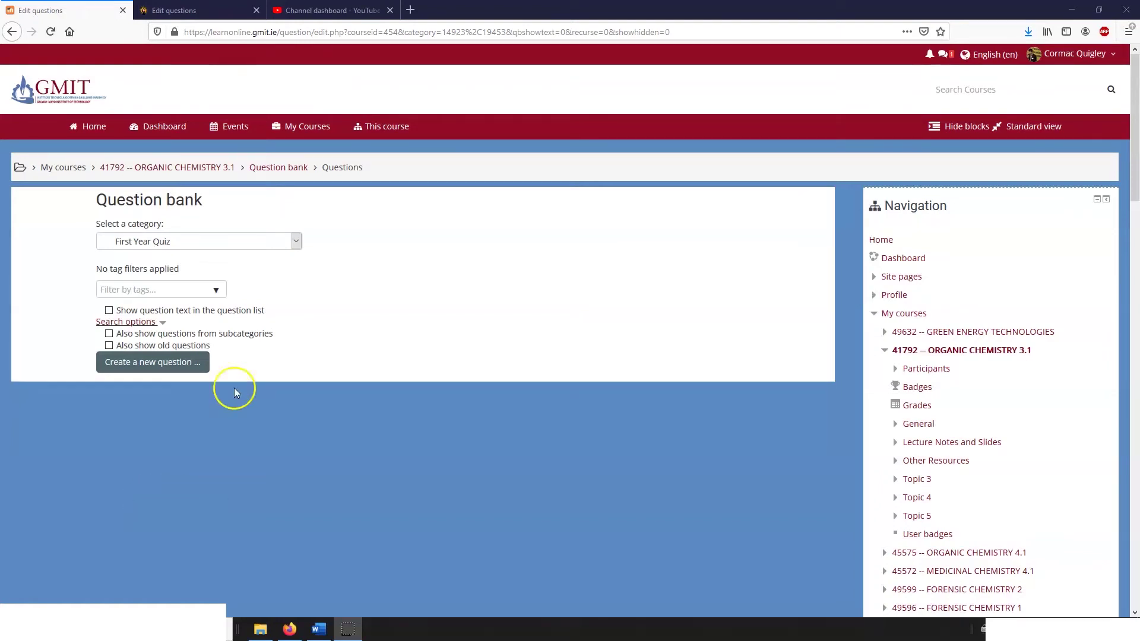
Create a new Short answer question in the First Year Quiz category
{"action": "left_click", "coordinate": [169, 361]}
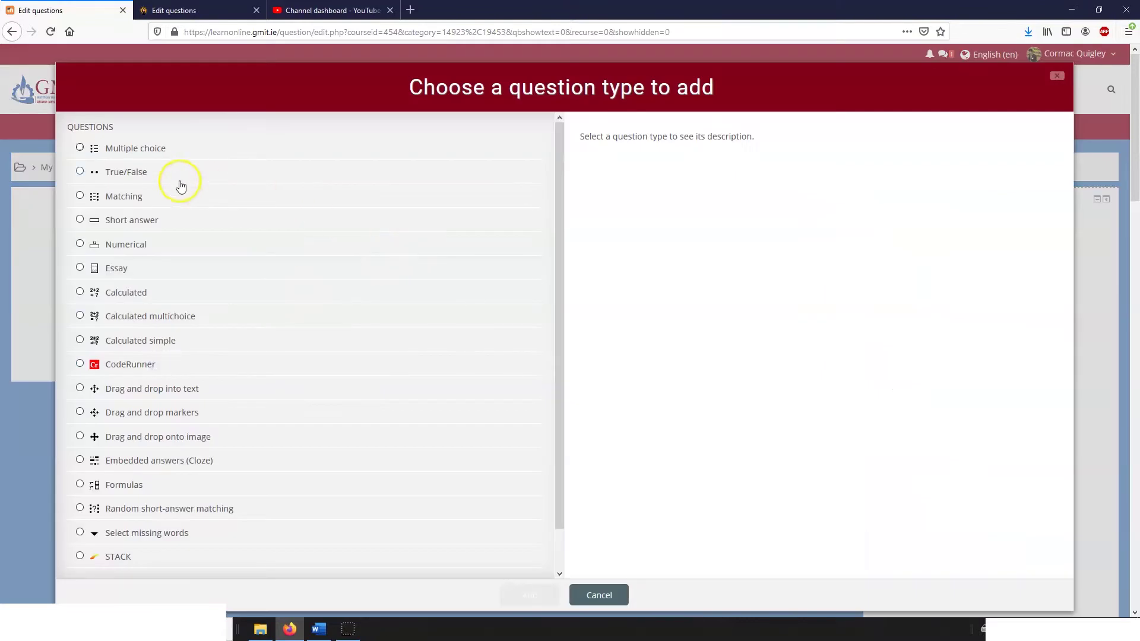
{"action": "left_click", "coordinate": [114, 220]}
{"action": "left_click", "coordinate": [530, 595]}
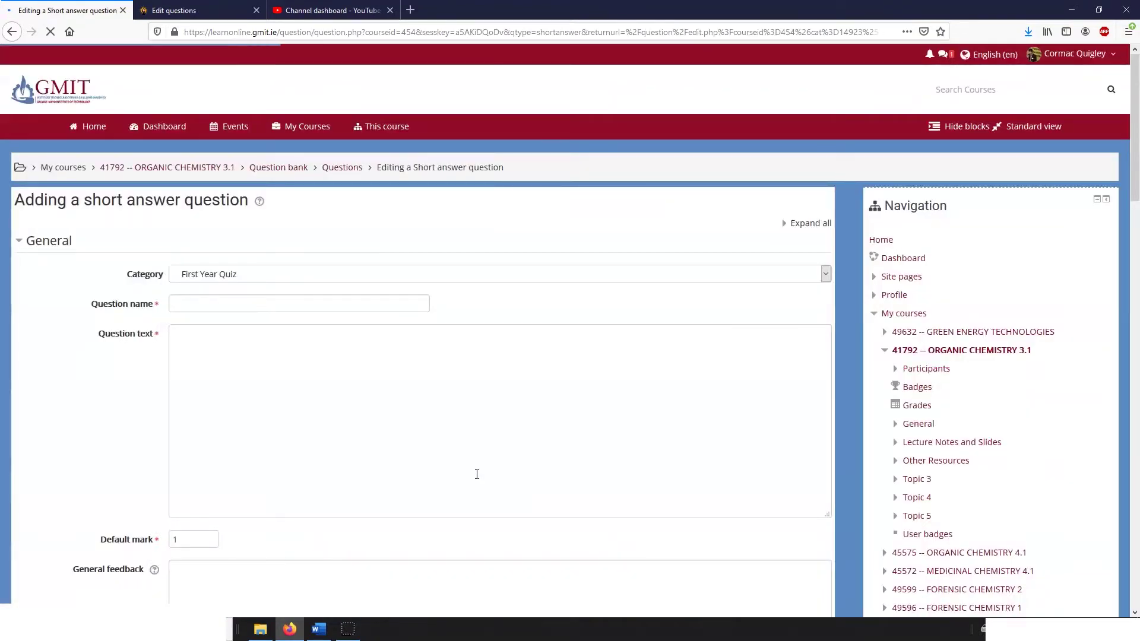
In the Word Short Answer Sample document, select the first 'Give the IUPAC name for the following molecule:' line
{"action": "left_click", "coordinate": [415, 383]}
{"action": "key", "text": "alt+Tab"}
{"action": "left_click", "coordinate": [522, 338]}
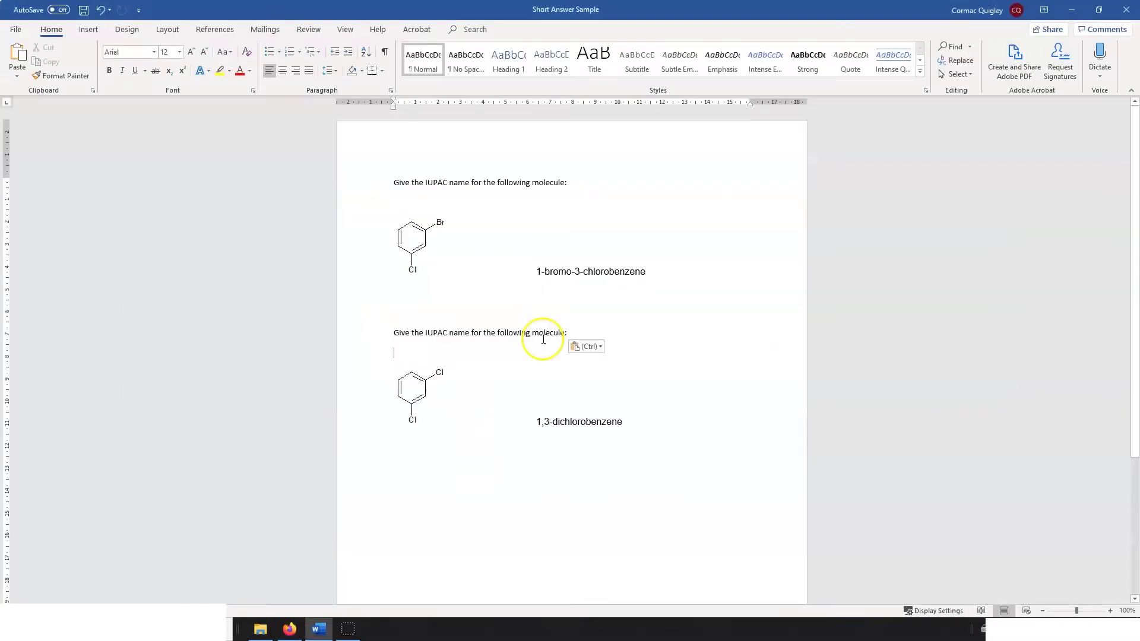
{"action": "left_click_drag", "start_coordinate": [395, 181], "coordinate": [574, 181]}
{"action": "key", "text": "ctrl+c"}
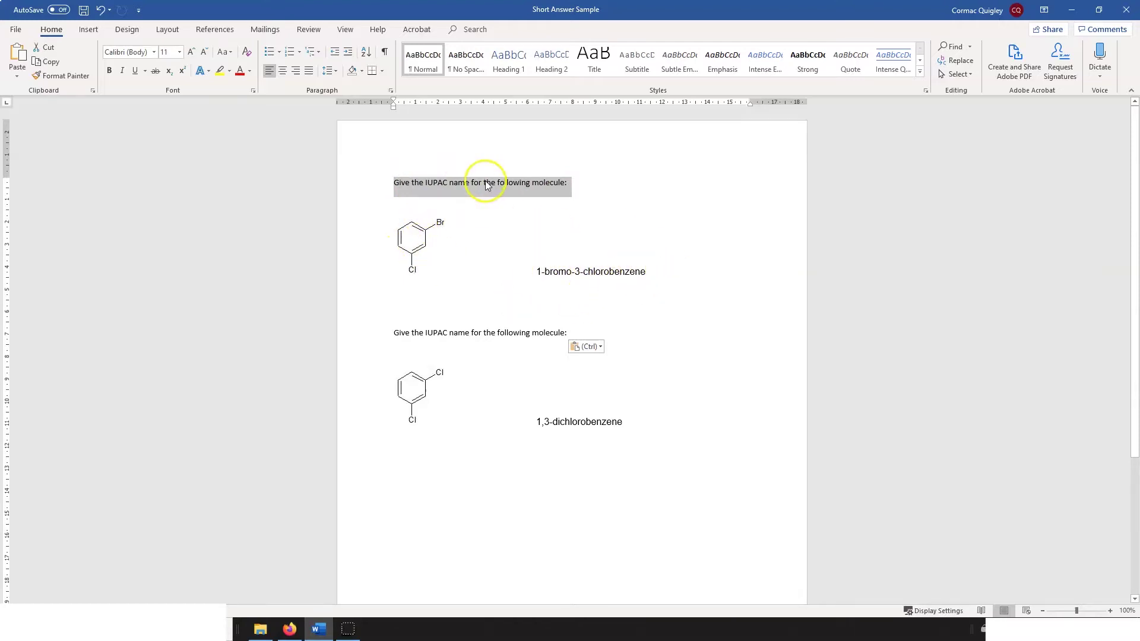
Paste the prompt into Question text and Question name, trimming the name to 'IUPAC name for the following molecule'
{"action": "key", "text": "ctrl+z"}
{"action": "key", "text": "alt+Tab"}
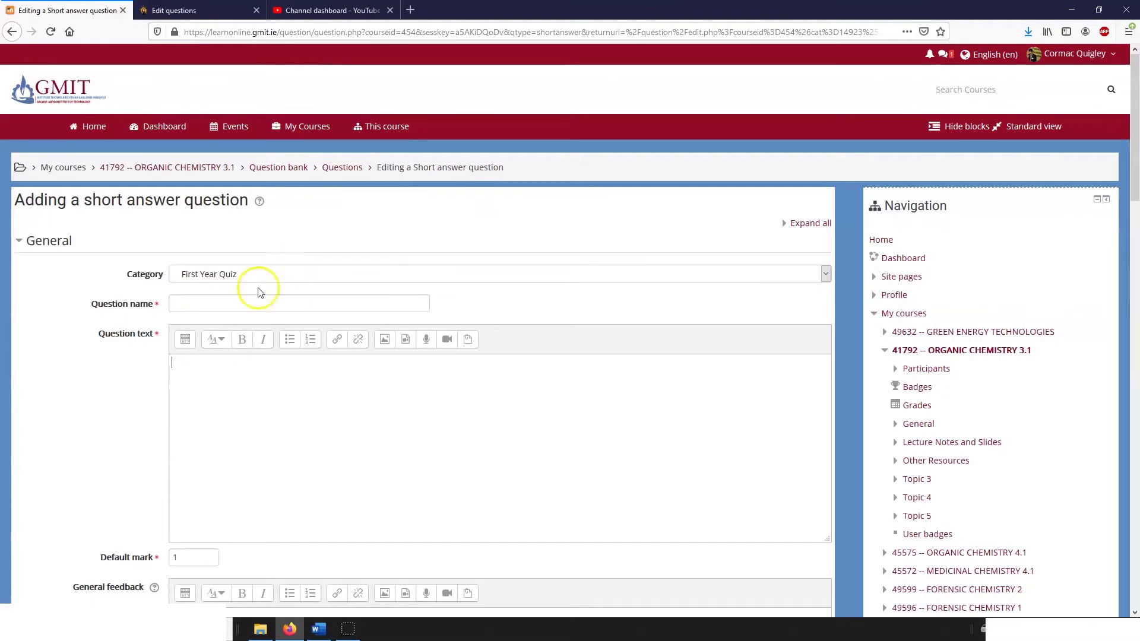
{"action": "left_click", "coordinate": [216, 302]}
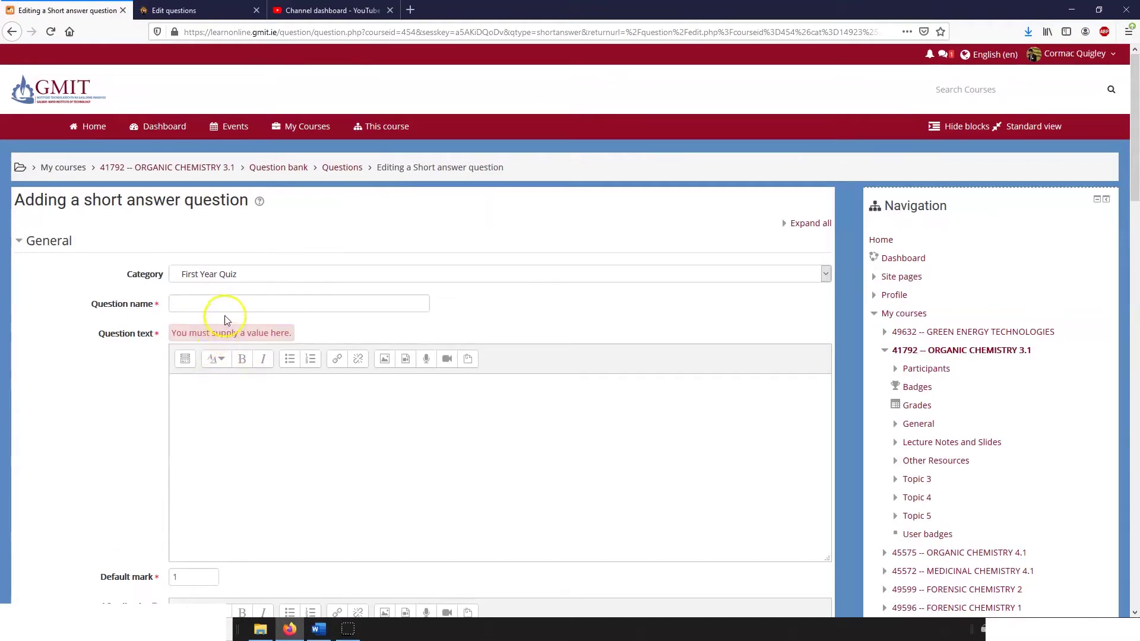
{"action": "left_click", "coordinate": [225, 304]}
{"action": "key", "text": "ctrl+v"}
{"action": "left_click", "coordinate": [224, 387]}
{"action": "key", "text": "ctrl+v"}
{"action": "left_click", "coordinate": [367, 302]}
{"action": "key", "text": "BackSpace"}
{"action": "left_click_drag", "start_coordinate": [209, 303], "coordinate": [131, 306]}
{"action": "key", "text": "BackSpace"}
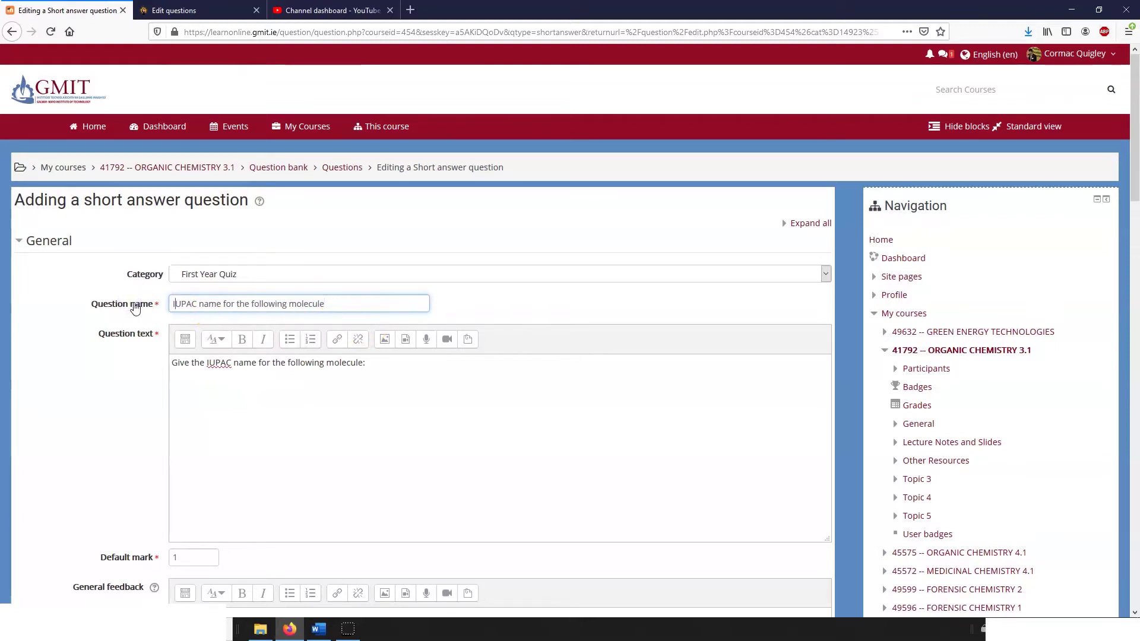
Copy the first molecule image from Word into the question text
{"action": "left_click", "coordinate": [215, 383]}
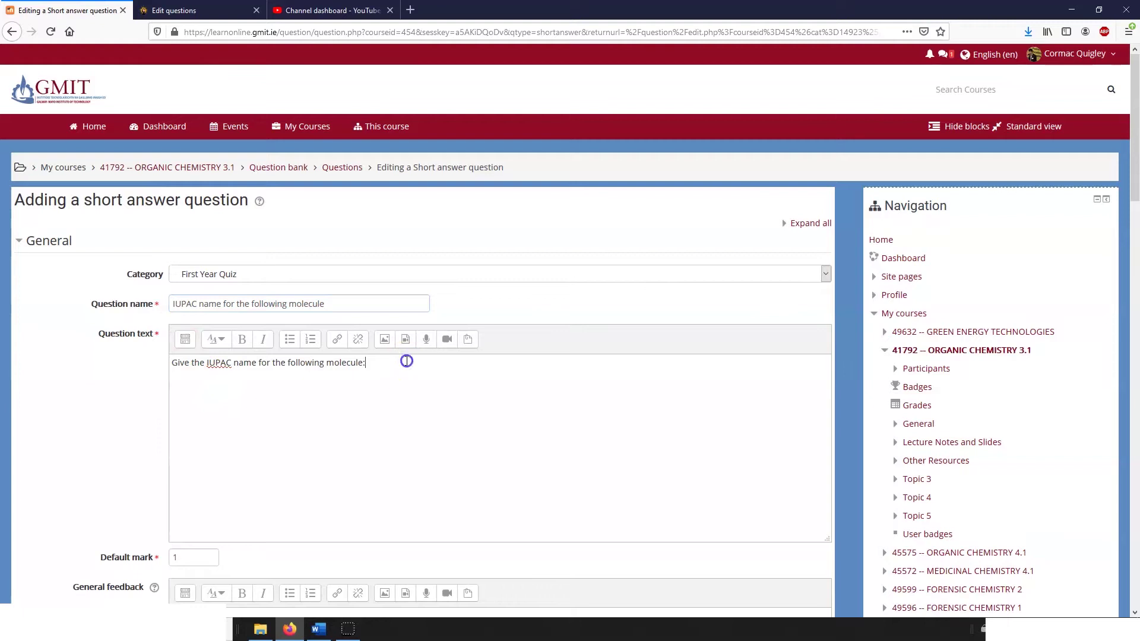
{"action": "key", "text": "alt+Tab"}
{"action": "left_click", "coordinate": [409, 240]}
{"action": "key", "text": "ctrl+c"}
{"action": "key", "text": "alt+Tab"}
{"action": "key", "text": "ctrl+v"}
{"action": "scroll", "coordinate": [242, 395], "scroll_direction": "down", "scroll_amount": 5}
{"action": "scroll", "coordinate": [242, 395], "scroll_direction": "down", "scroll_amount": 5}
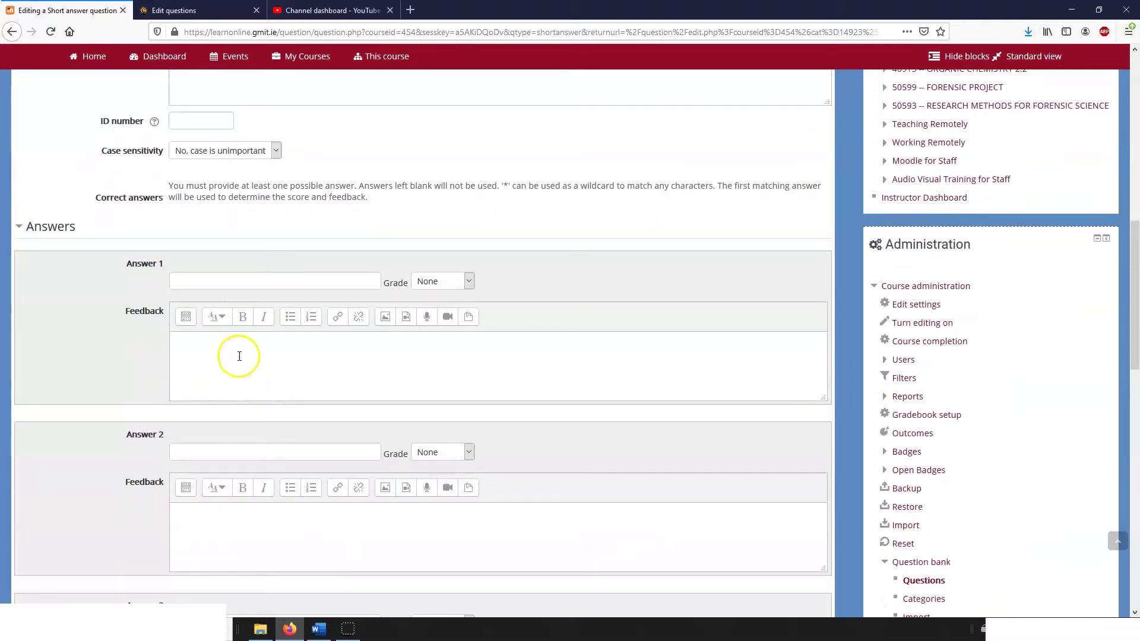
Copy the answer '1-bromo-3-chlorobenzene' from Word, ready for the Answer 1 field
{"action": "key", "text": "alt+Tab"}
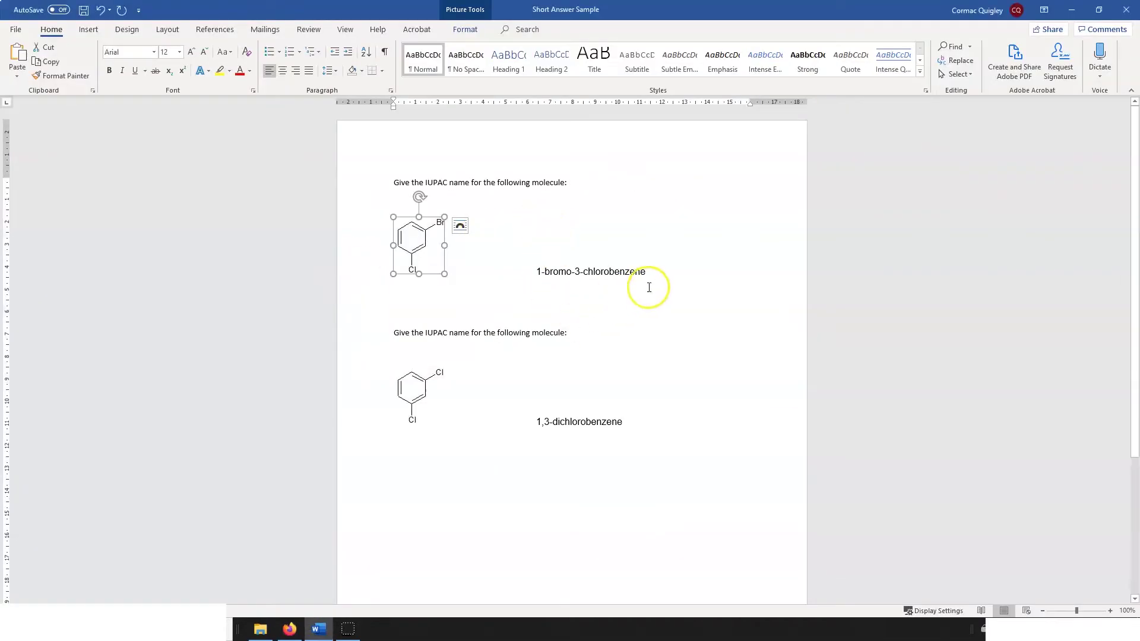
{"action": "left_click_drag", "start_coordinate": [652, 285], "coordinate": [539, 271]}
{"action": "key", "text": "ctrl+c"}
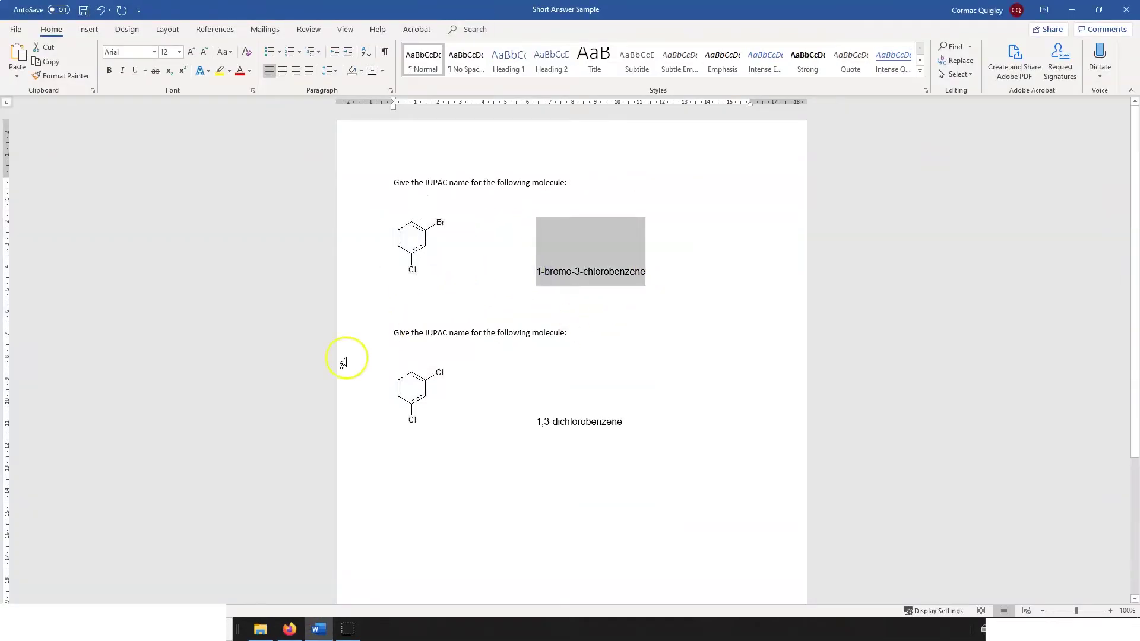
{"action": "key", "text": "alt+Tab"}
{"action": "left_click", "coordinate": [258, 281]}
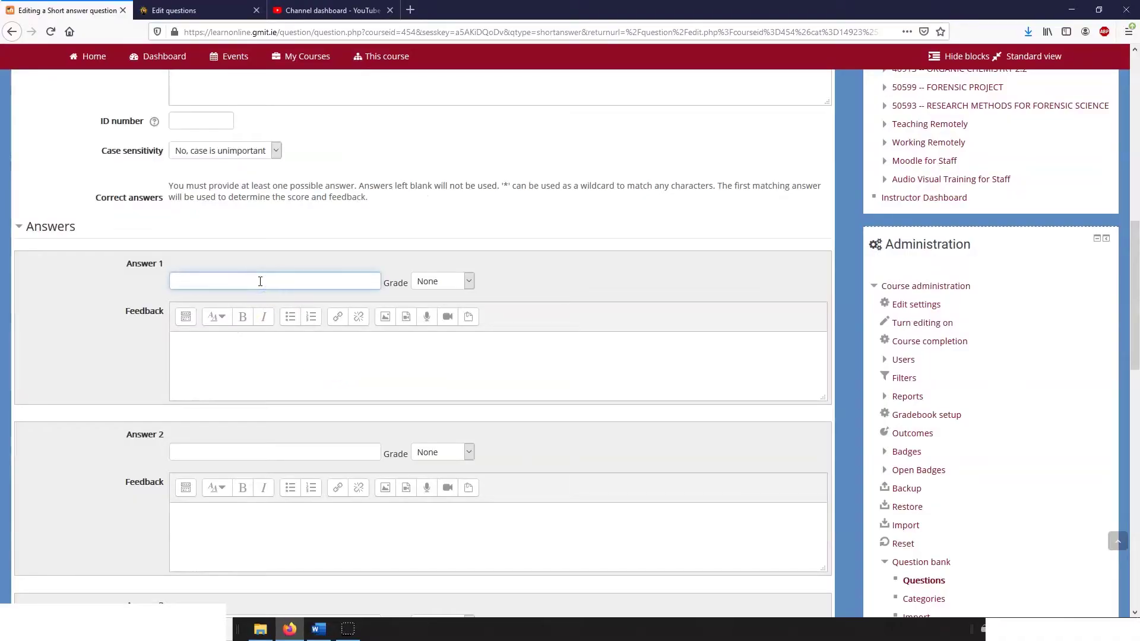
Enter '1-bromo-3-chlorobenzene' as Answer 1 with a 100% grade
{"action": "key", "text": "ctrl+v"}
{"action": "left_click", "coordinate": [446, 280]}
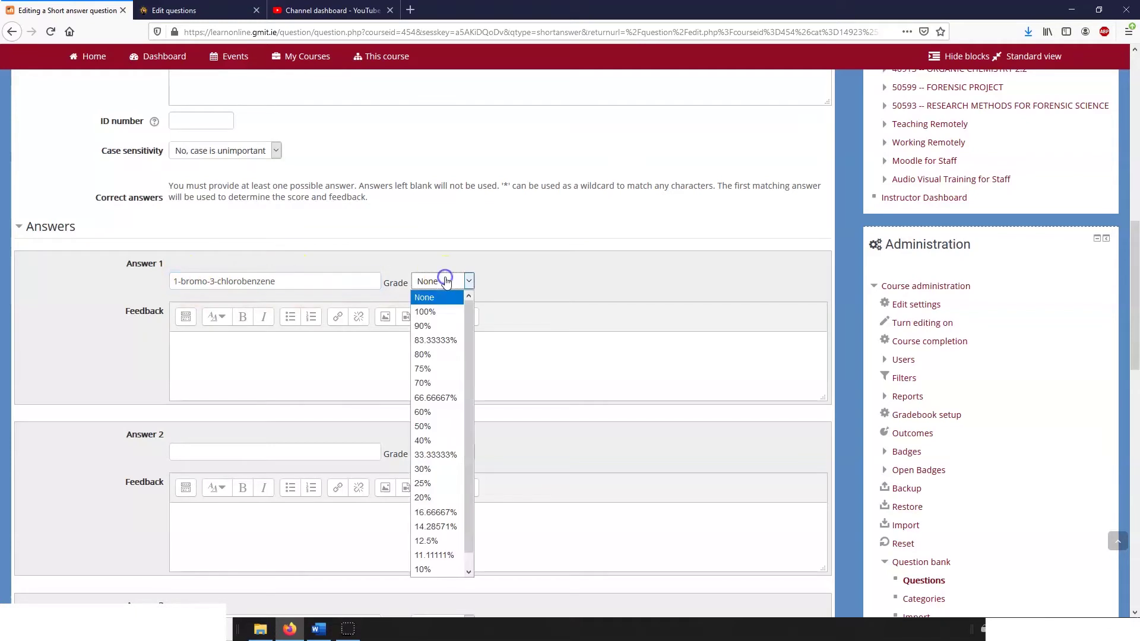
{"action": "left_click", "coordinate": [438, 313]}
{"action": "left_click", "coordinate": [548, 280]}
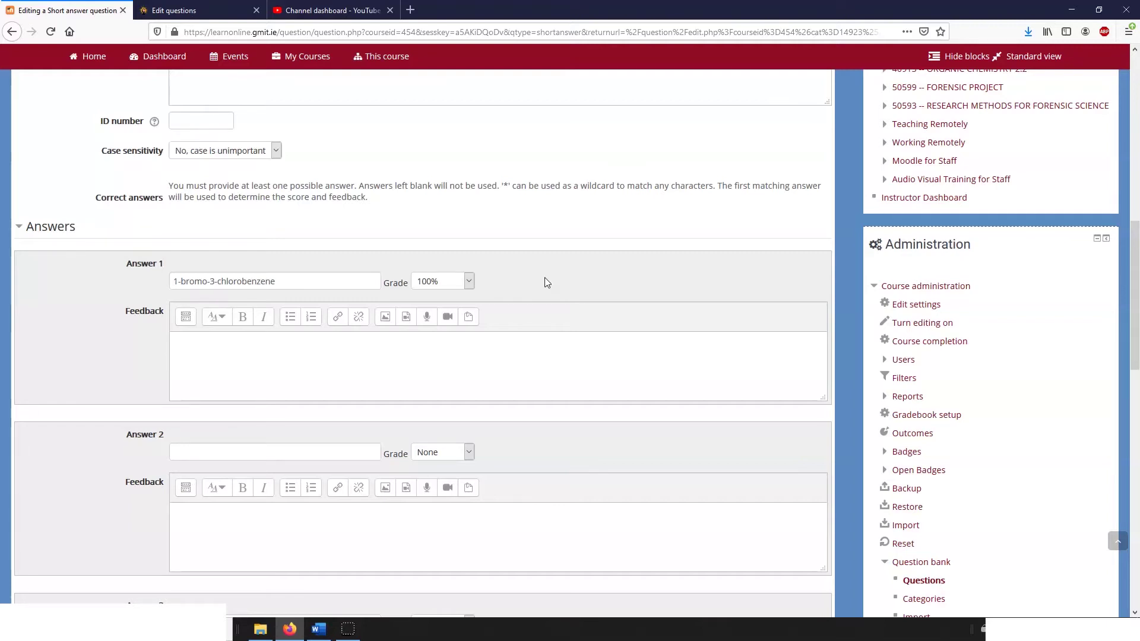
{"action": "left_click", "coordinate": [179, 283]}
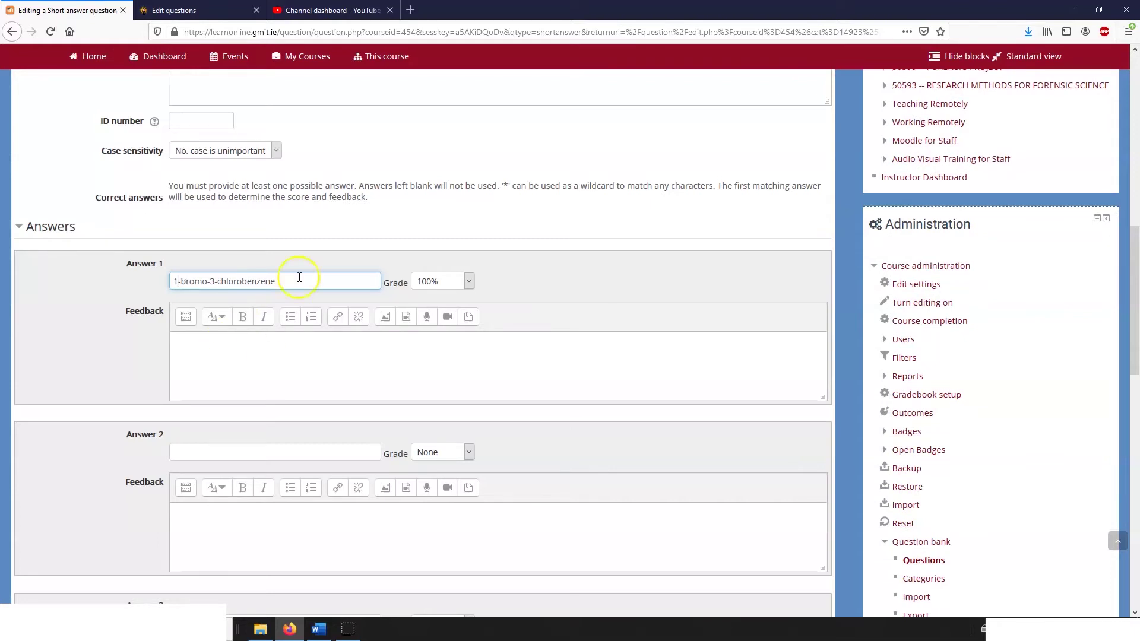
Copy Answer 1 into Answer 2 and replace its hyphens with * wildcards
{"action": "left_click_drag", "start_coordinate": [291, 279], "coordinate": [142, 287]}
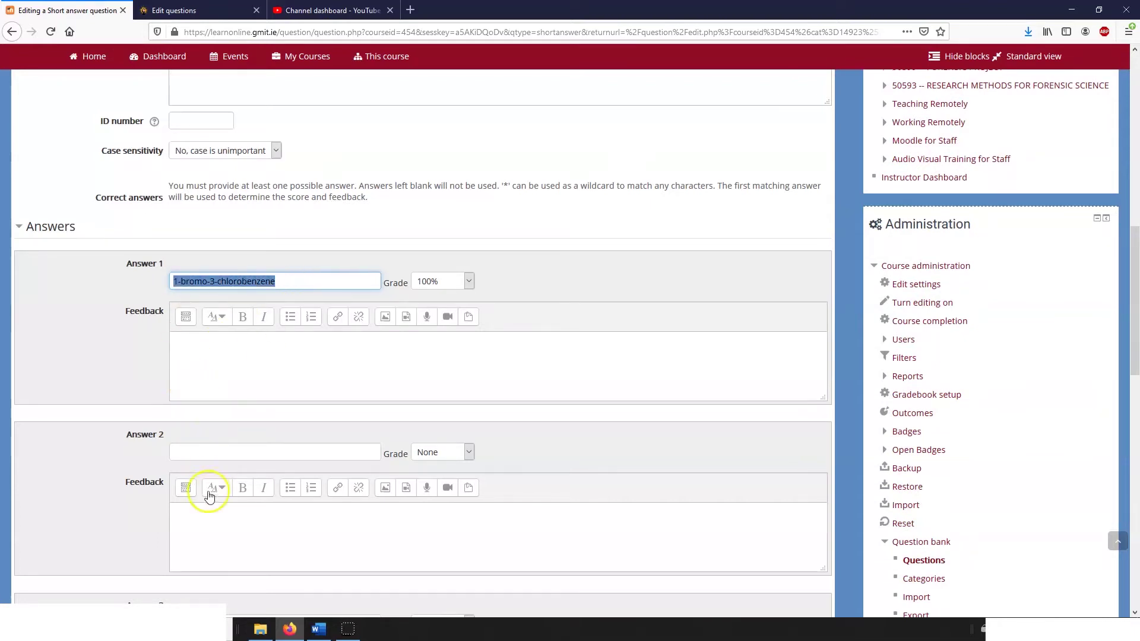
{"action": "left_click", "coordinate": [201, 452]}
{"action": "key", "text": "ctrl+v"}
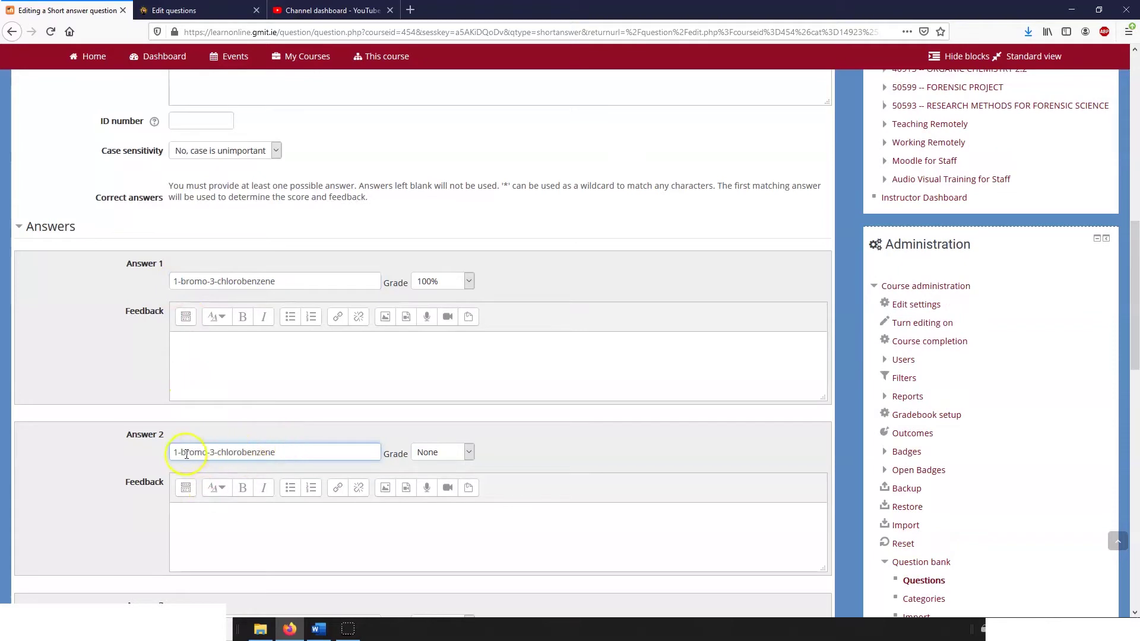
{"action": "left_click", "coordinate": [179, 454]}
{"action": "key", "text": "BackSpace"}
{"action": "type", "text": "*"}
{"action": "key", "text": "Delete"}
{"action": "type", "text": "*"}
{"action": "key", "text": "Right"}
{"action": "key", "text": "Delete"}
{"action": "type", "text": "*"}
Set Answer 2's grade to 100% and compare its text with Answer 1
{"action": "left_click", "coordinate": [247, 452]}
{"action": "left_click", "coordinate": [252, 453]}
{"action": "left_click", "coordinate": [467, 453]}
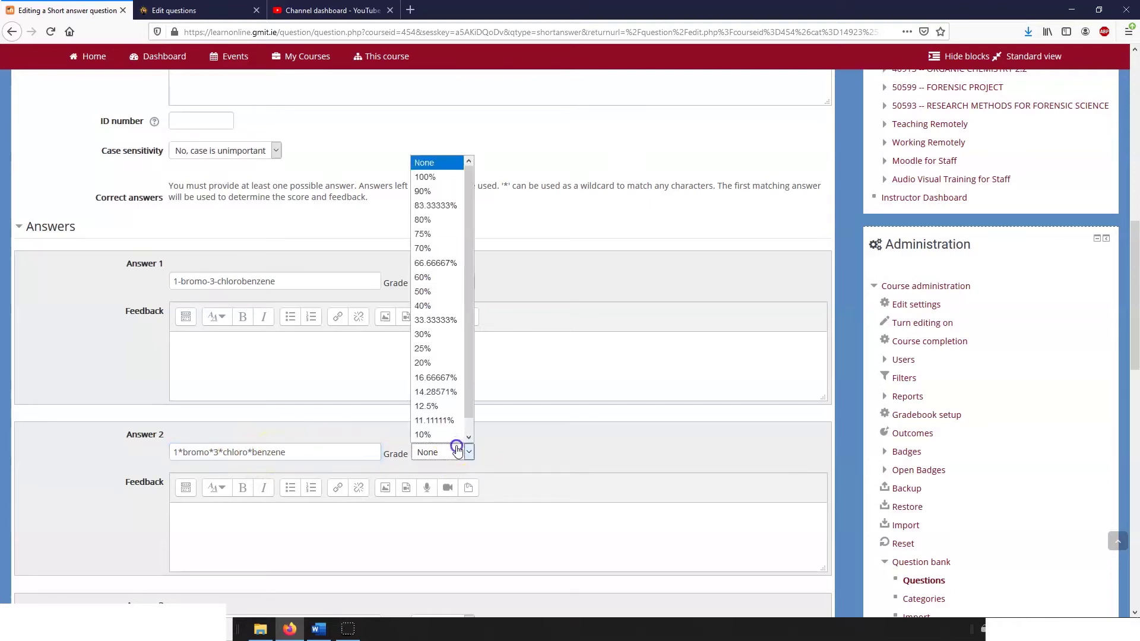
{"action": "left_click", "coordinate": [445, 179]}
{"action": "left_click", "coordinate": [296, 452]}
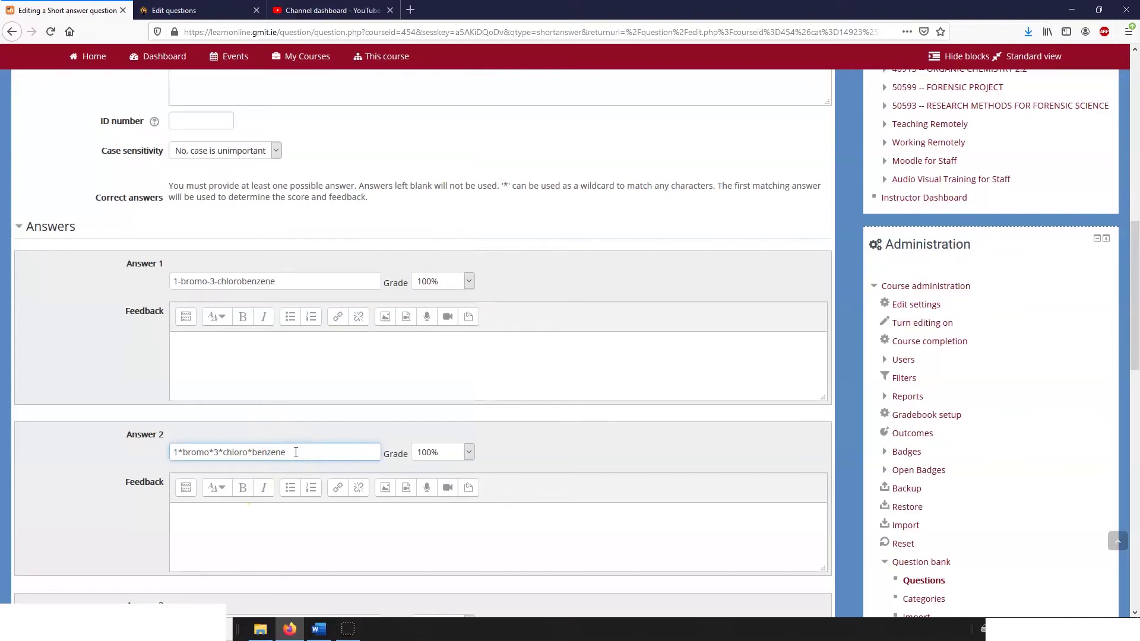
{"action": "left_click_drag", "start_coordinate": [318, 454], "coordinate": [175, 453]}
{"action": "left_click_drag", "start_coordinate": [285, 282], "coordinate": [160, 285]}
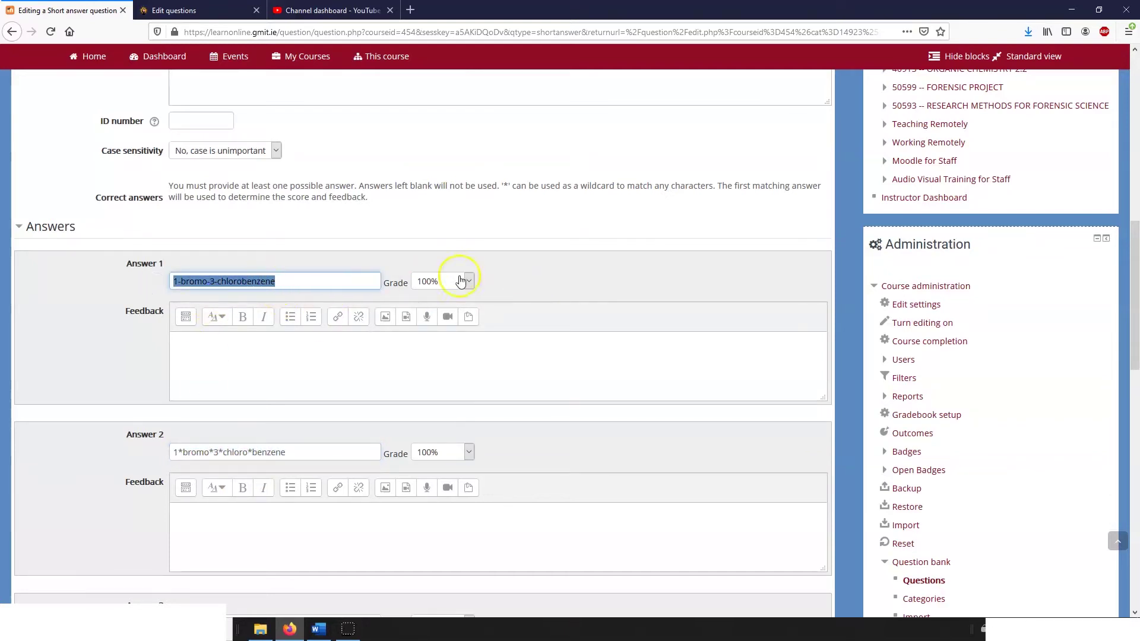
{"action": "left_click", "coordinate": [243, 283]}
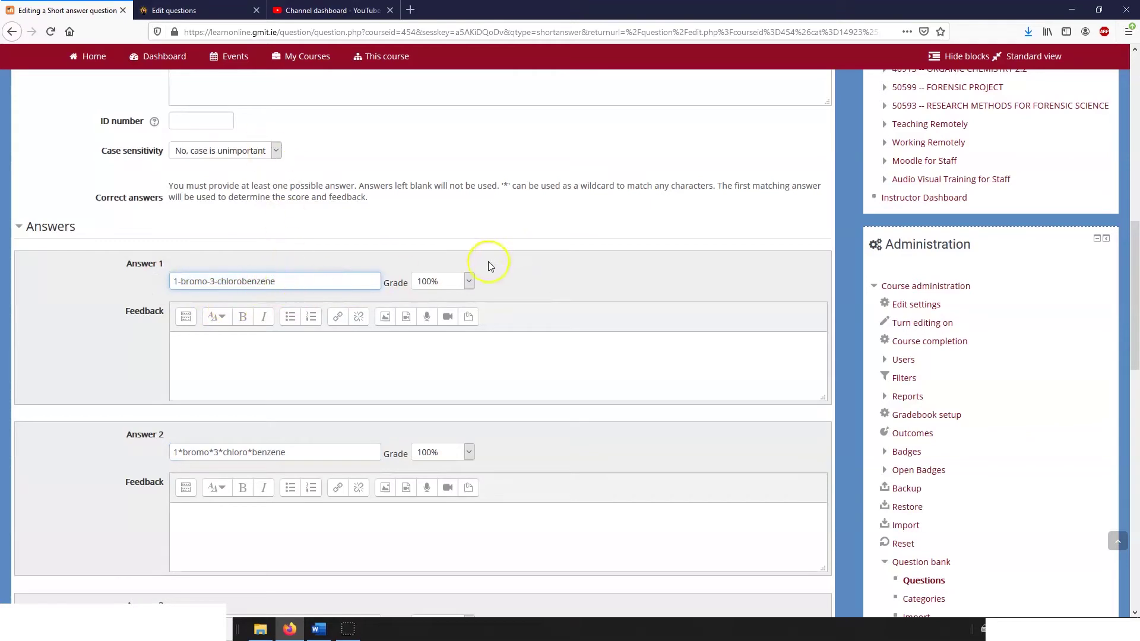
{"action": "left_click_drag", "start_coordinate": [172, 452], "coordinate": [300, 452]}
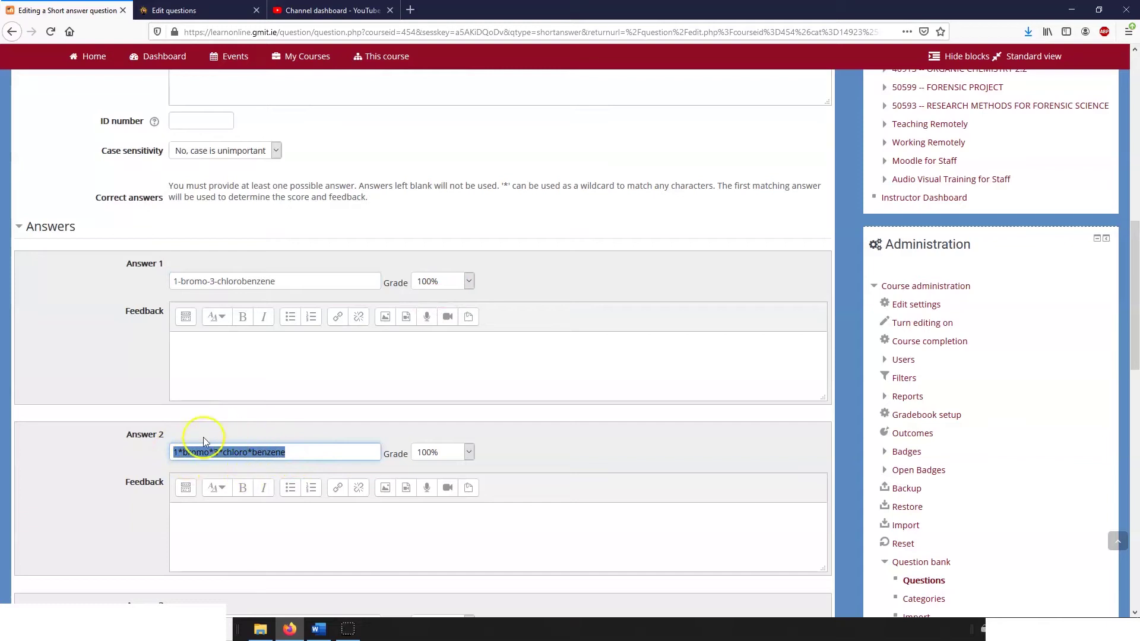
{"action": "left_click", "coordinate": [276, 451]}
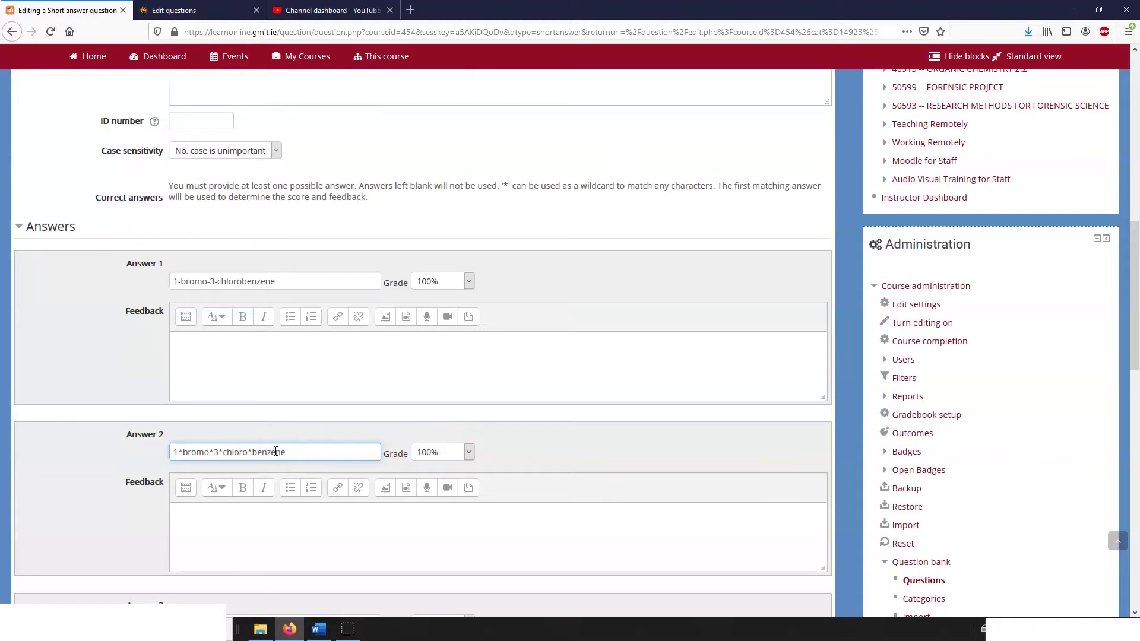
Insert * between chloro and benzene so Answer 2 reads '1*bromo*3*chloro*benzene'
{"action": "left_click", "coordinate": [208, 453]}
{"action": "left_click", "coordinate": [213, 453]}
{"action": "left_click", "coordinate": [250, 452]}
{"action": "type", "text": "*"}
Copy Answer 2 into Answer 3 and remove the locants, giving '*bromo*chloro*benzene'
{"action": "scroll", "coordinate": [282, 452], "scroll_direction": "down", "scroll_amount": 2}
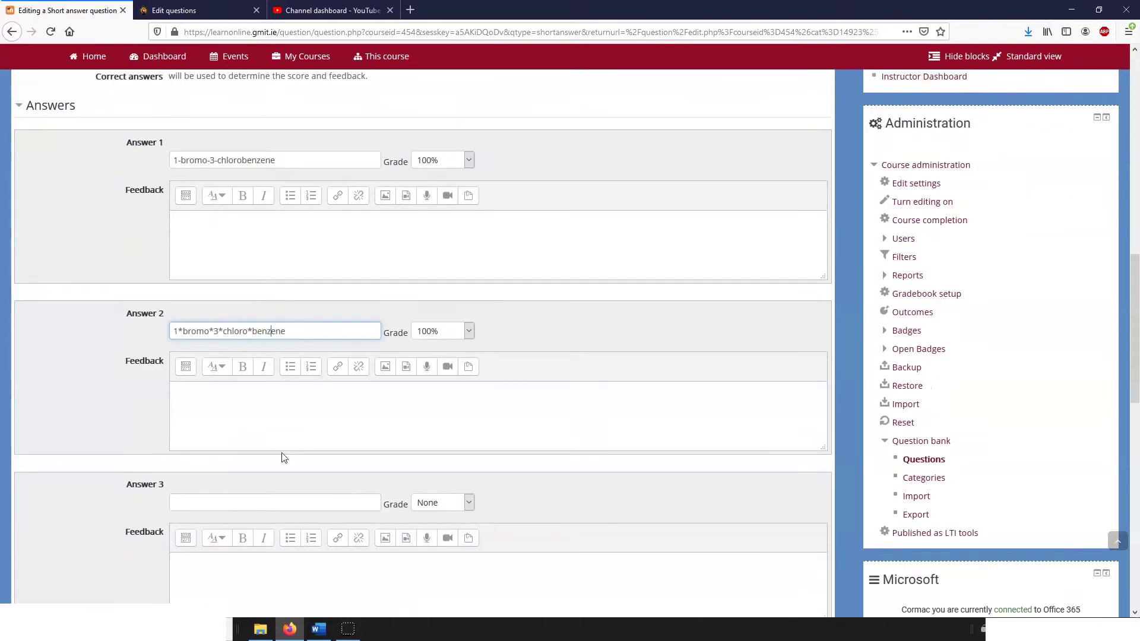
{"action": "left_click", "coordinate": [293, 503]}
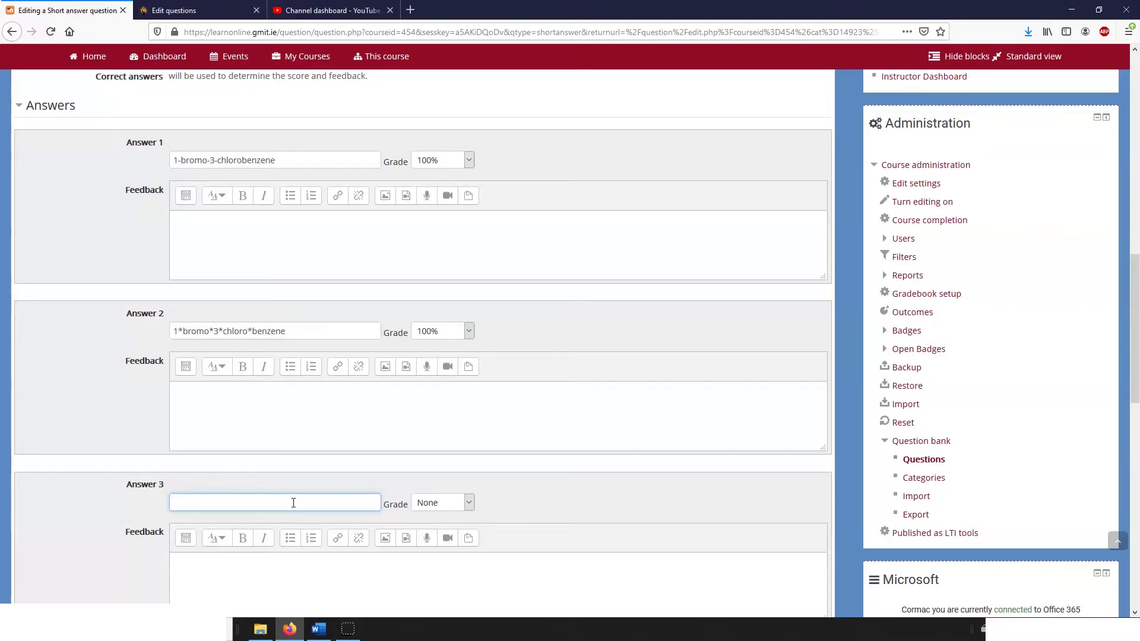
{"action": "scroll", "coordinate": [283, 344], "scroll_direction": "down", "scroll_amount": 2}
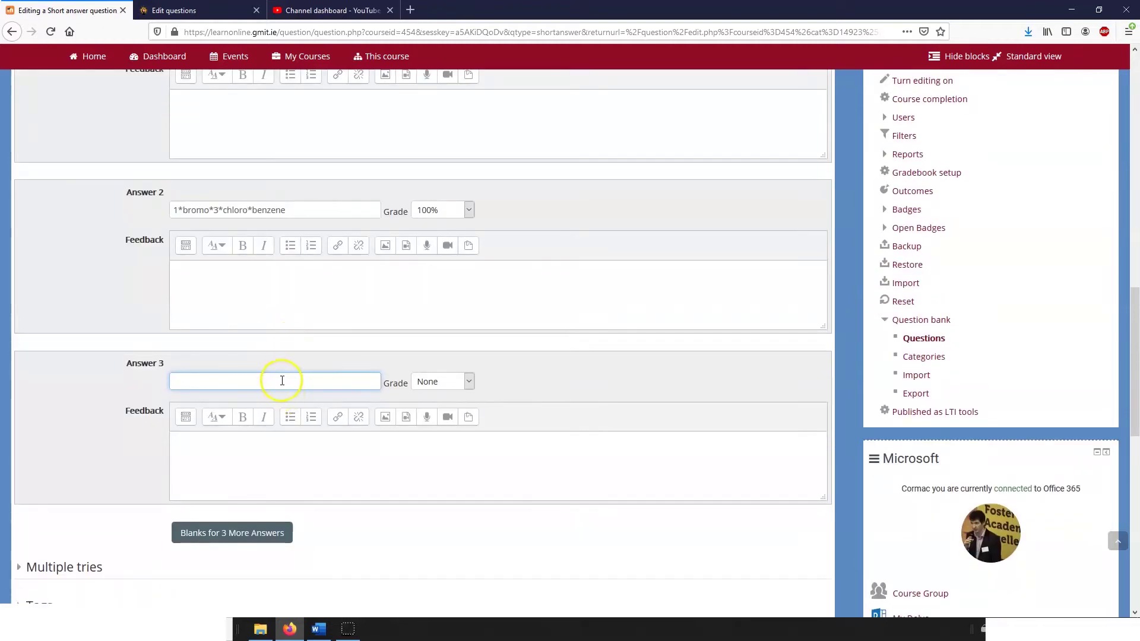
{"action": "left_click_drag", "start_coordinate": [285, 211], "coordinate": [66, 223]}
{"action": "key", "text": "ctrl+c"}
{"action": "left_click", "coordinate": [204, 382]}
{"action": "key", "text": "ctrl+v"}
{"action": "left_click", "coordinate": [177, 380]}
{"action": "key", "text": "BackSpace"}
{"action": "left_click", "coordinate": [216, 381]}
{"action": "key", "text": "BackSpace"}
{"action": "key", "text": "BackSpace"}
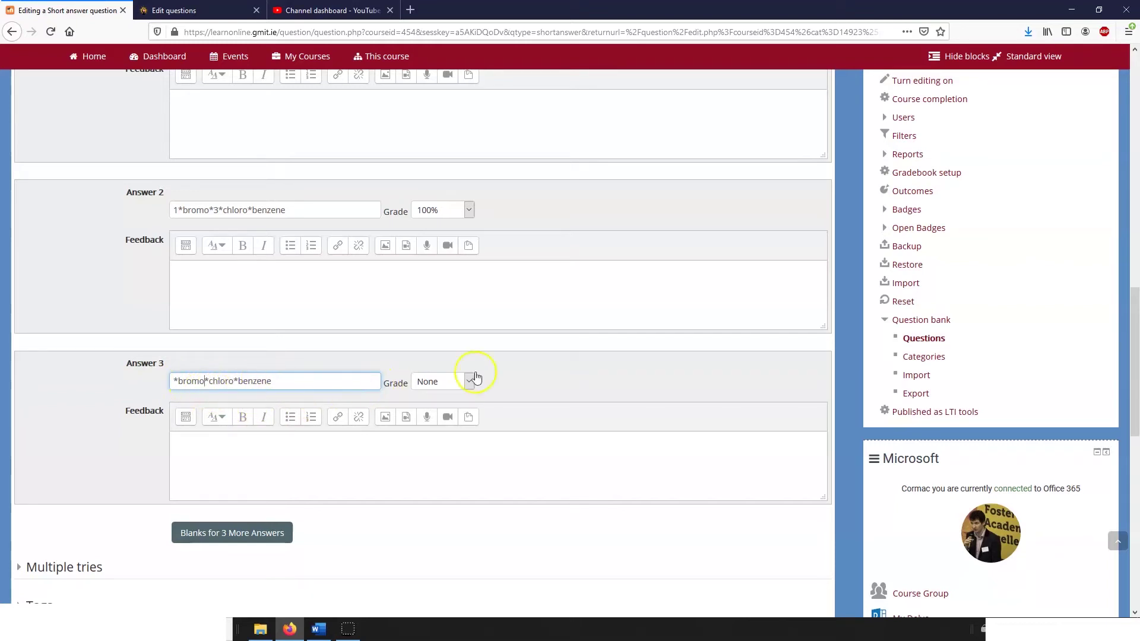
Grade Answer 3 at 50% and add blanks for three more answers
{"action": "left_click", "coordinate": [450, 383]}
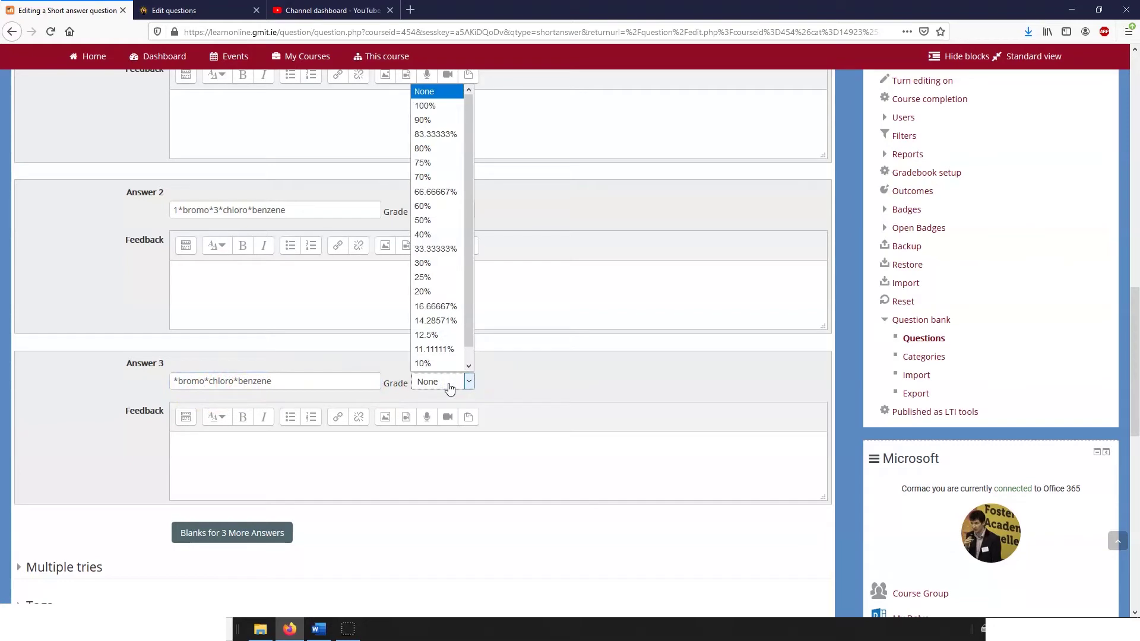
{"action": "left_click", "coordinate": [427, 221]}
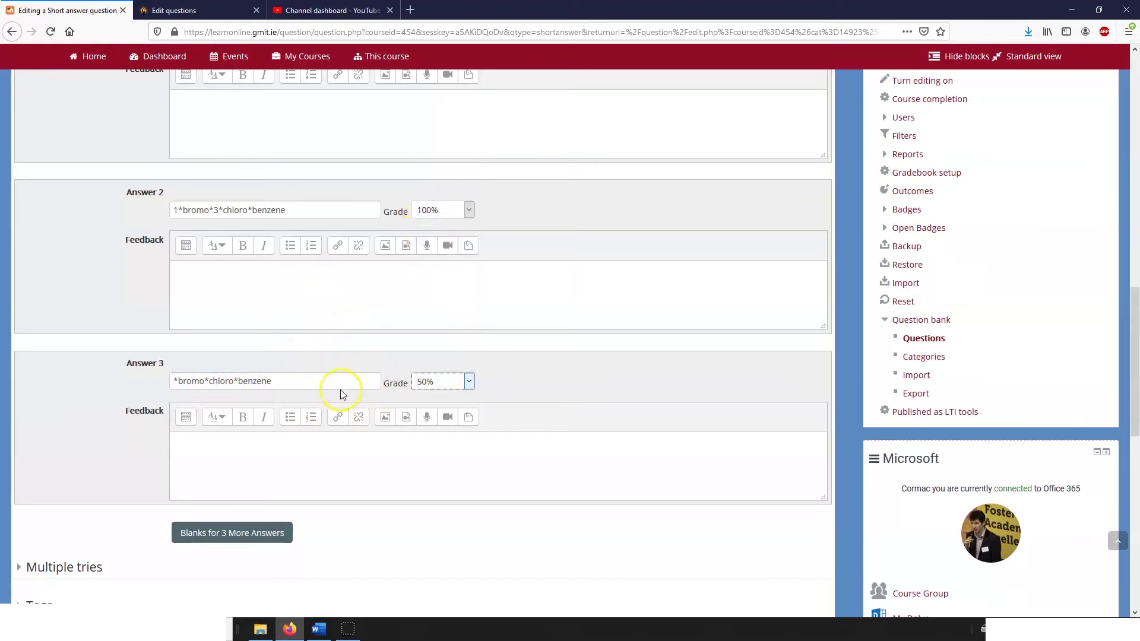
{"action": "left_click", "coordinate": [259, 537]}
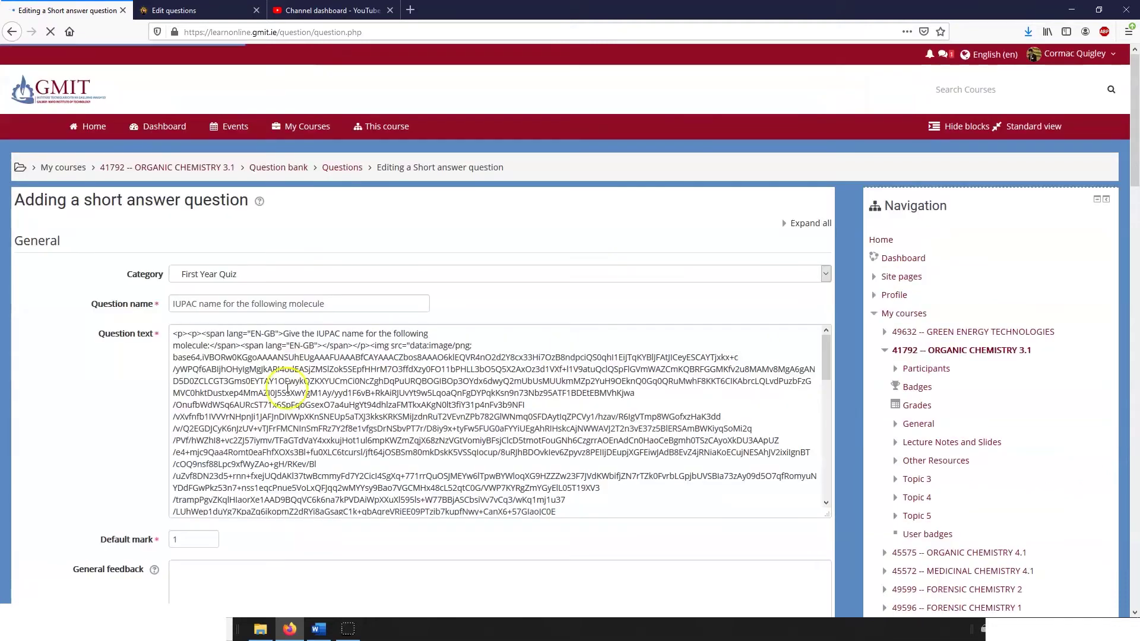
Paste Answer 2 into Answer 4 and reorder it to '3*chloro*1*bromo*benzene'
{"action": "scroll", "coordinate": [282, 410], "scroll_direction": "down", "scroll_amount": 10}
{"action": "scroll", "coordinate": [285, 410], "scroll_direction": "down", "scroll_amount": 4}
{"action": "left_click_drag", "start_coordinate": [284, 203], "coordinate": [119, 207]}
{"action": "key", "text": "ctrl+c"}
{"action": "left_click", "coordinate": [250, 546]}
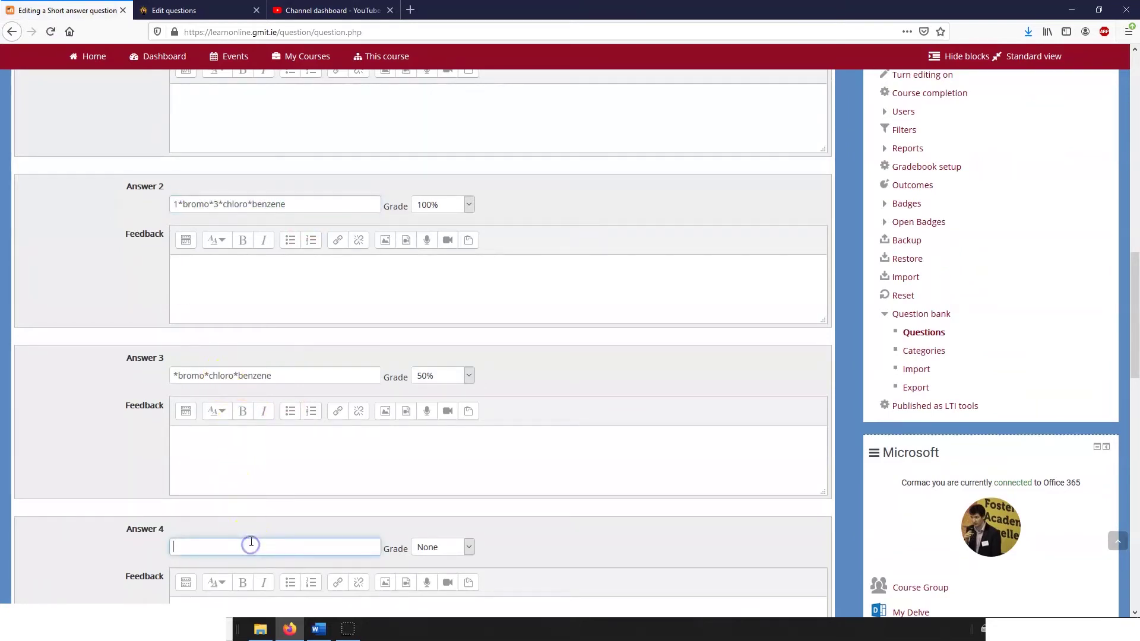
{"action": "key", "text": "ctrl+v"}
{"action": "scroll", "coordinate": [251, 541], "scroll_direction": "down", "scroll_amount": 2}
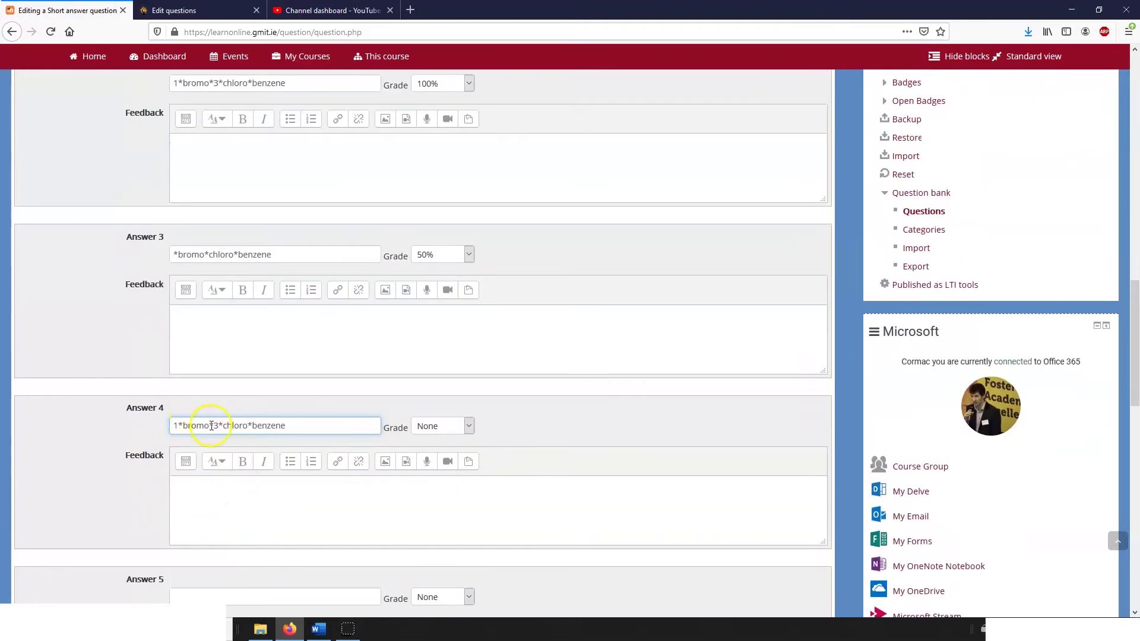
{"action": "left_click_drag", "start_coordinate": [211, 426], "coordinate": [172, 426]}
{"action": "key", "text": "ctrl+c"}
{"action": "key", "text": "BackSpace"}
{"action": "left_click", "coordinate": [215, 425]}
{"action": "key", "text": "ctrl+v"}
{"action": "type", "text": "*"}
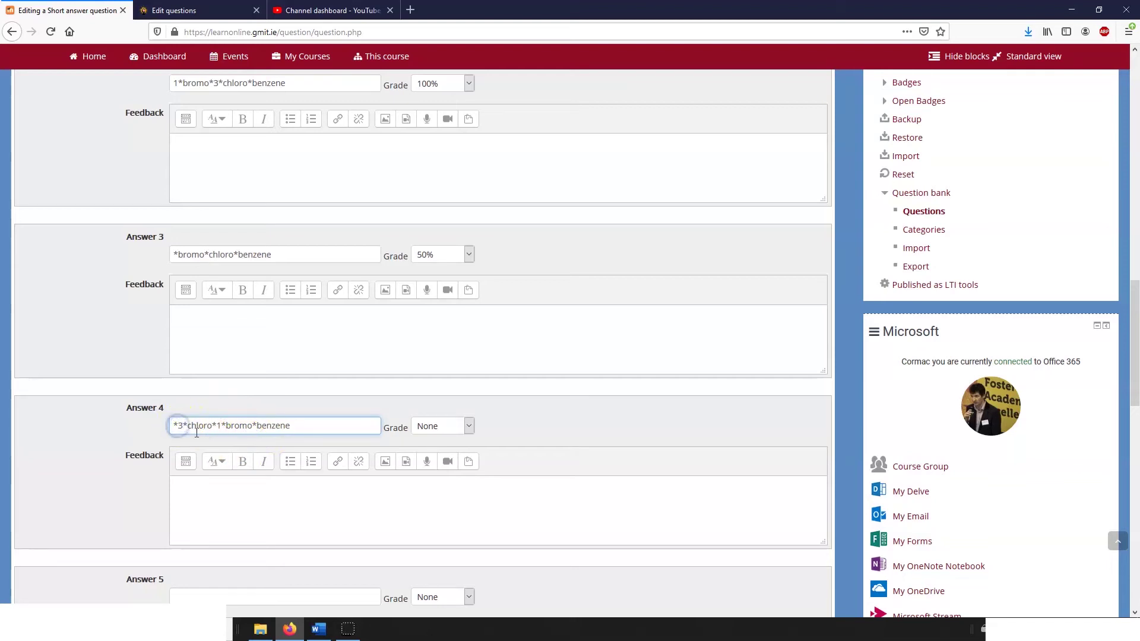
{"action": "key", "text": "BackSpace"}
Grade Answer 4 at 60% and add feedback that alphabetical order is important
{"action": "left_click", "coordinate": [466, 425]}
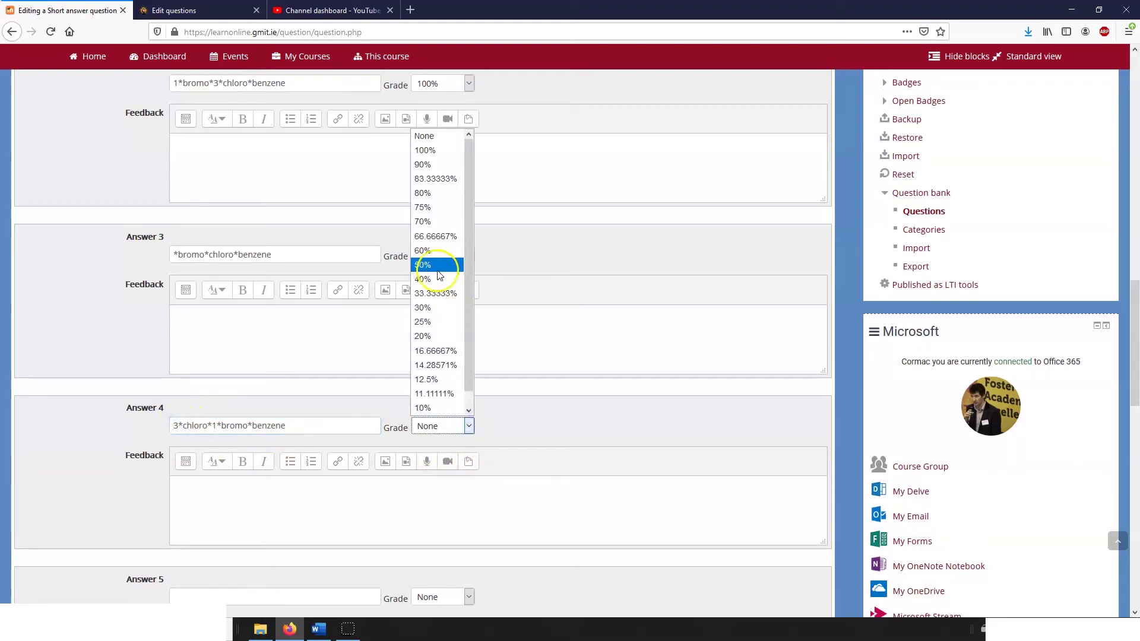
{"action": "left_click", "coordinate": [423, 250]}
{"action": "left_click", "coordinate": [307, 425]}
{"action": "left_click", "coordinate": [285, 489]}
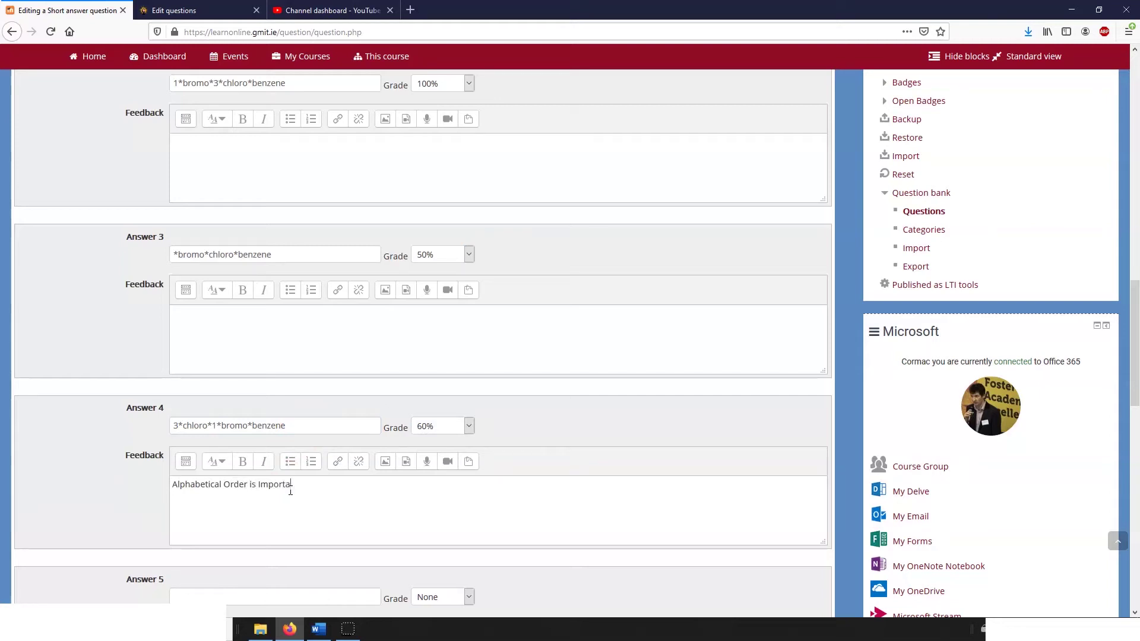
{"action": "left_click", "coordinate": [226, 484]}
Change 'Order' to lowercase in Answer 4's feedback, reading 'Alphabetical order is Important'
{"action": "key", "text": "Delete"}
{"action": "type", "text": "o"}
{"action": "scroll", "coordinate": [304, 267], "scroll_direction": "up", "scroll_amount": 3}
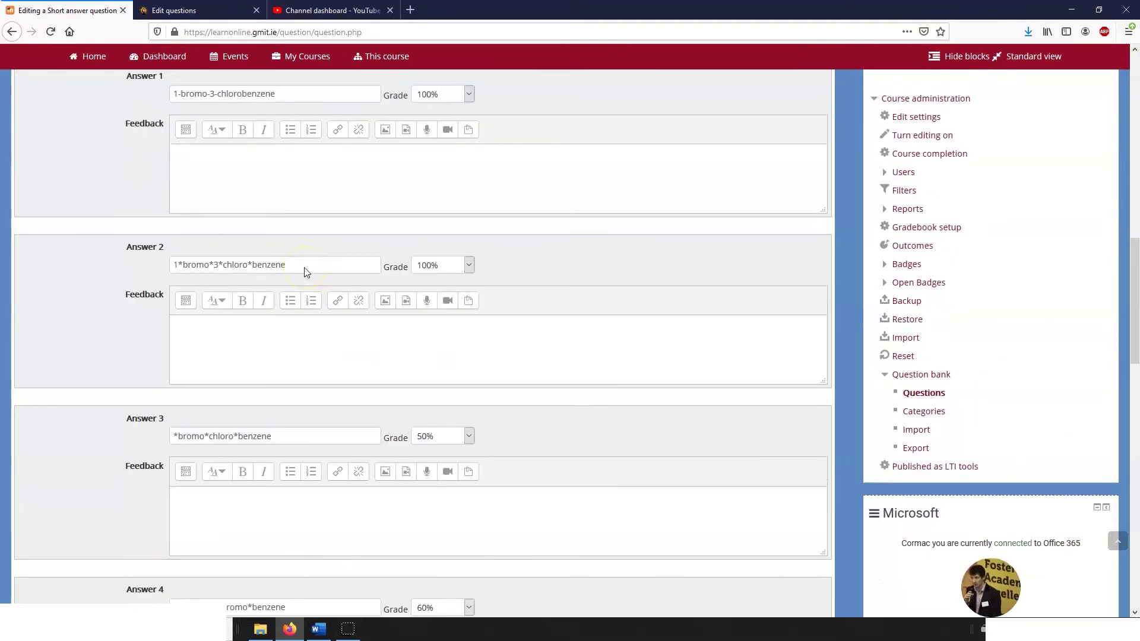
{"action": "scroll", "coordinate": [346, 359], "scroll_direction": "down", "scroll_amount": 4}
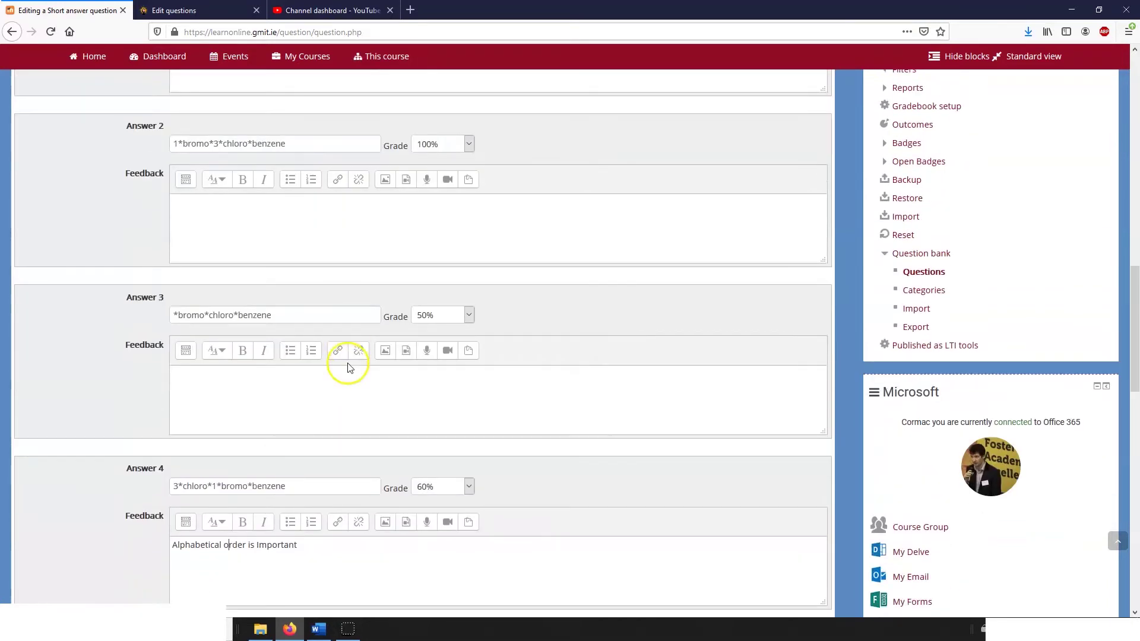
{"action": "scroll", "coordinate": [354, 366], "scroll_direction": "up", "scroll_amount": 4}
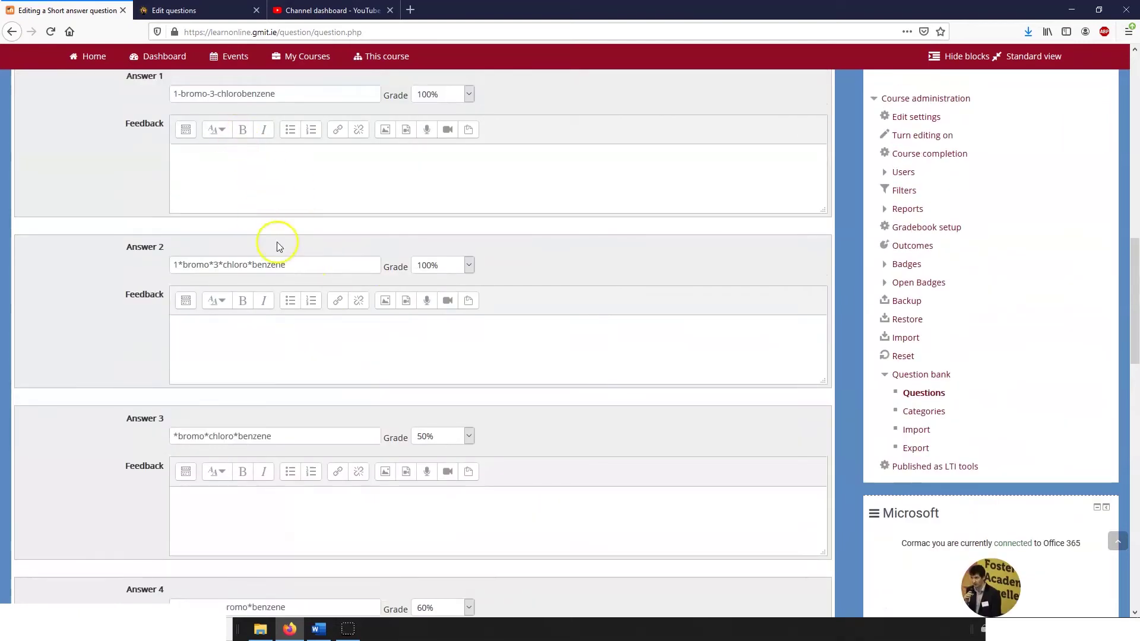
{"action": "scroll", "coordinate": [298, 280], "scroll_direction": "down", "scroll_amount": 2}
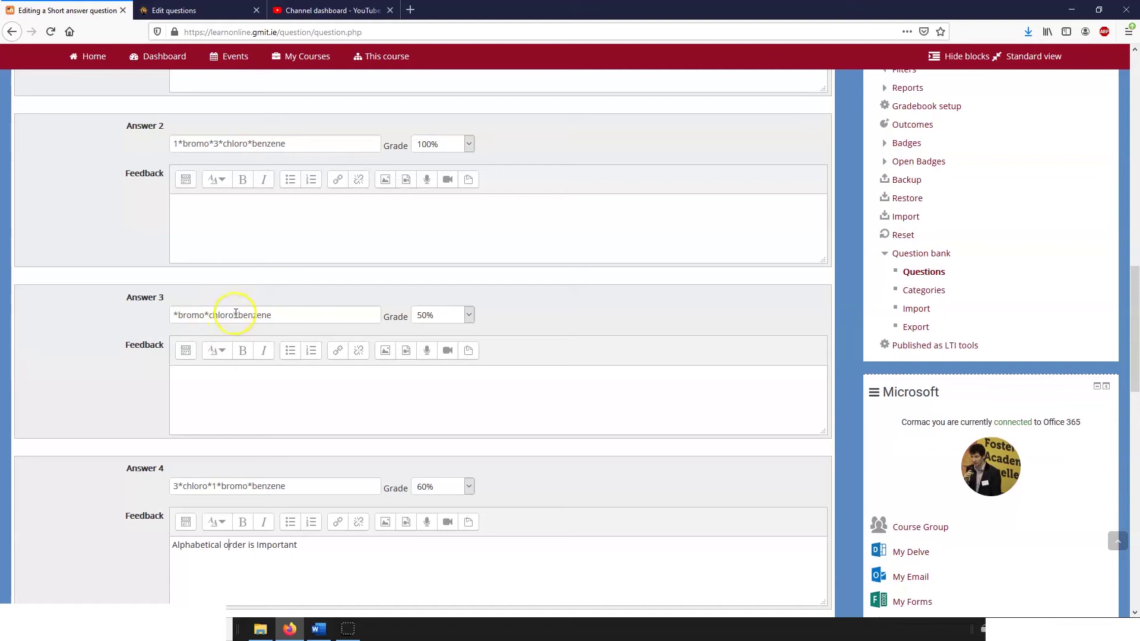
{"action": "mouse_move", "coordinate": [267, 56]}
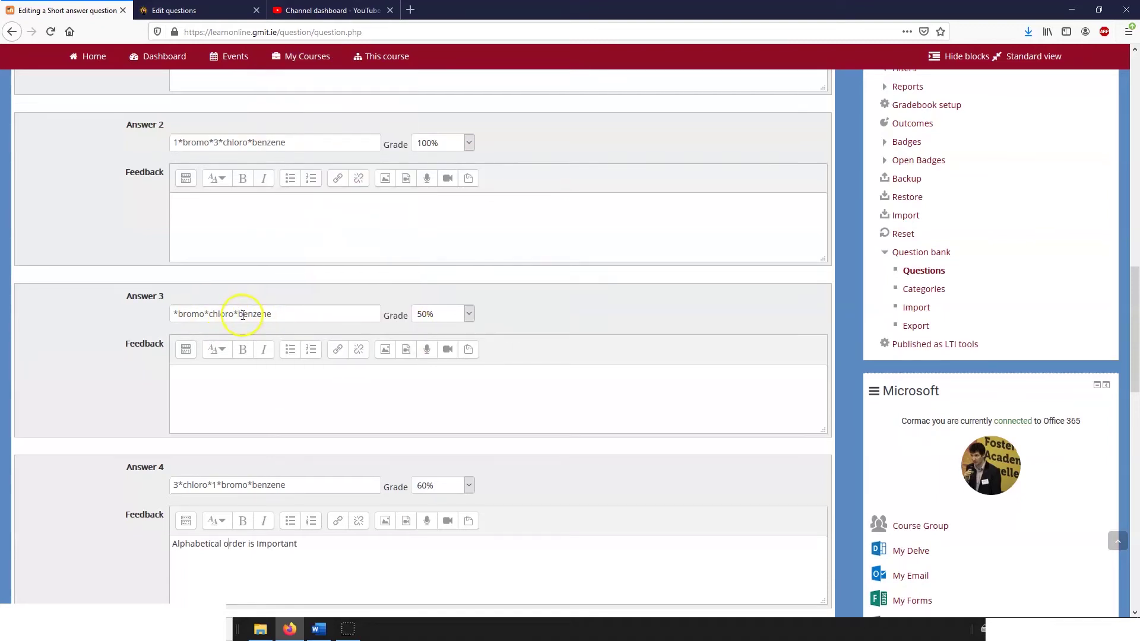
{"action": "scroll", "coordinate": [267, 323], "scroll_direction": "down", "scroll_amount": 3}
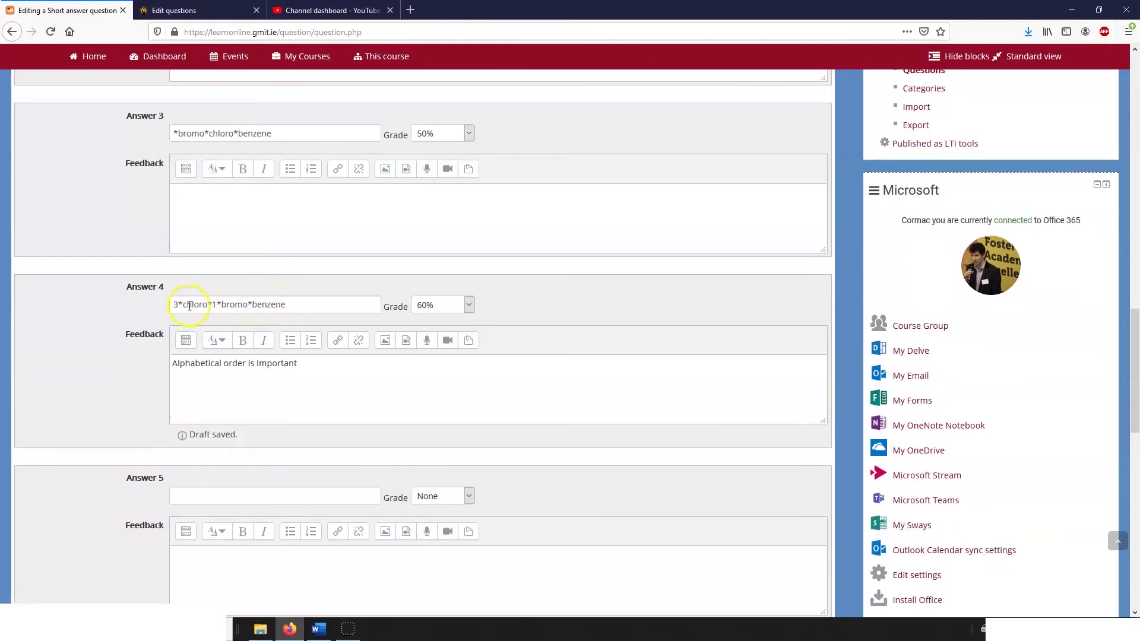
Copy Answer 4's text into Answer 5 and grade it 40%
{"action": "left_click_drag", "start_coordinate": [172, 304], "coordinate": [301, 295]}
{"action": "key", "text": "ctrl+c"}
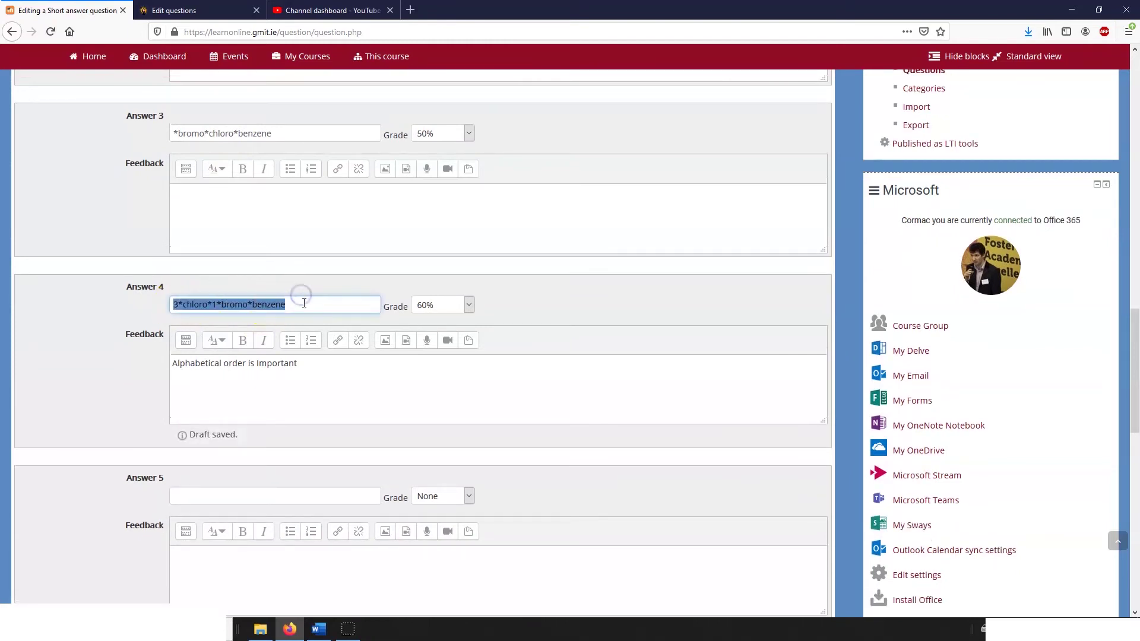
{"action": "scroll", "coordinate": [249, 409], "scroll_direction": "down", "scroll_amount": 2}
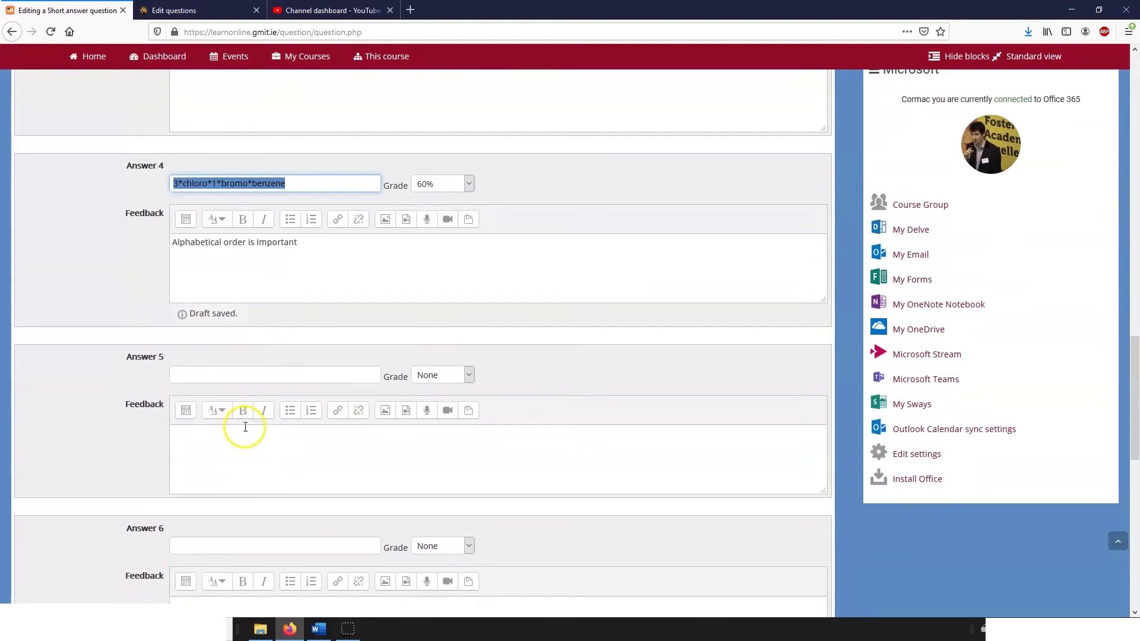
{"action": "left_click", "coordinate": [241, 372]}
{"action": "key", "text": "ctrl+v"}
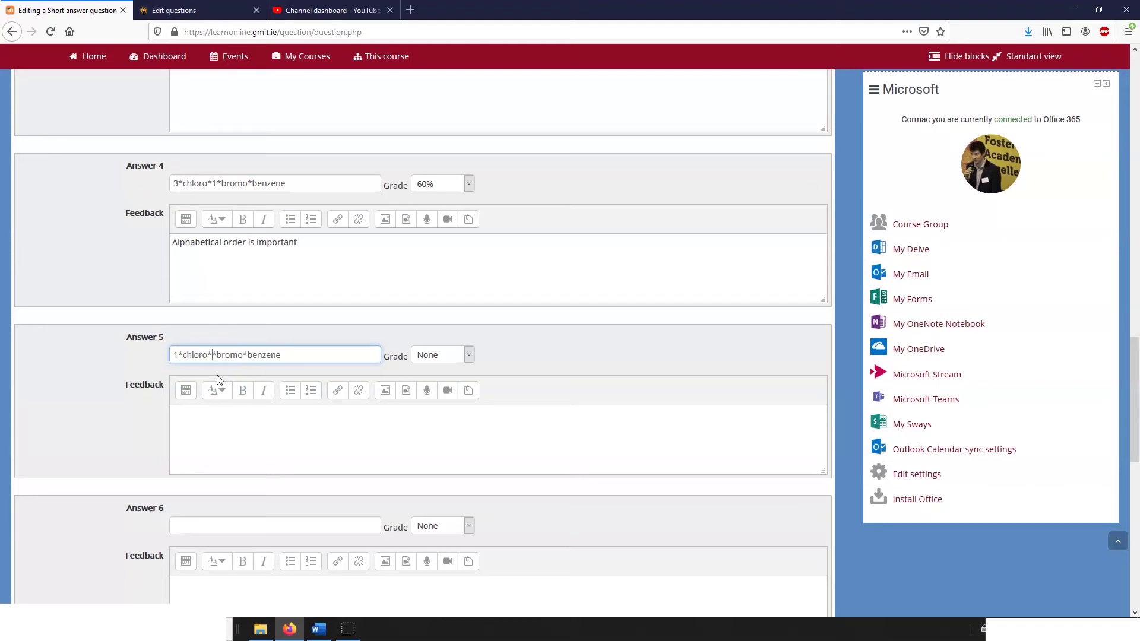
{"action": "left_click", "coordinate": [427, 357]}
{"action": "left_click", "coordinate": [434, 209]}
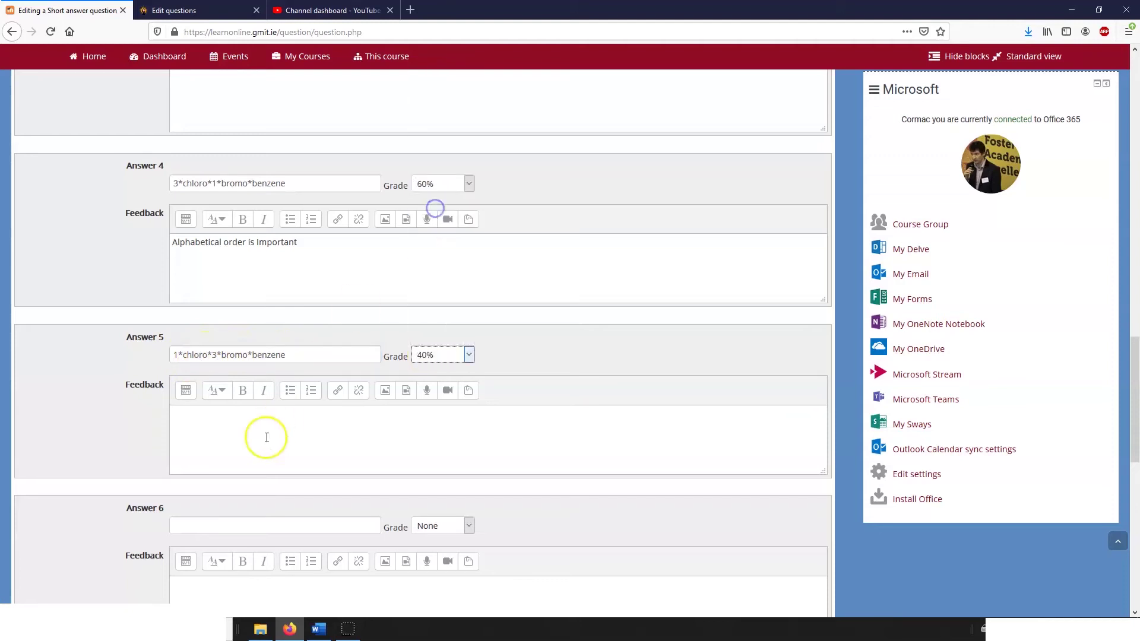
Paste the alphabetical order feedback into Answer 5 and select Answer 5's text
{"action": "left_click_drag", "start_coordinate": [299, 243], "coordinate": [145, 254]}
{"action": "key", "text": "ctrl+c"}
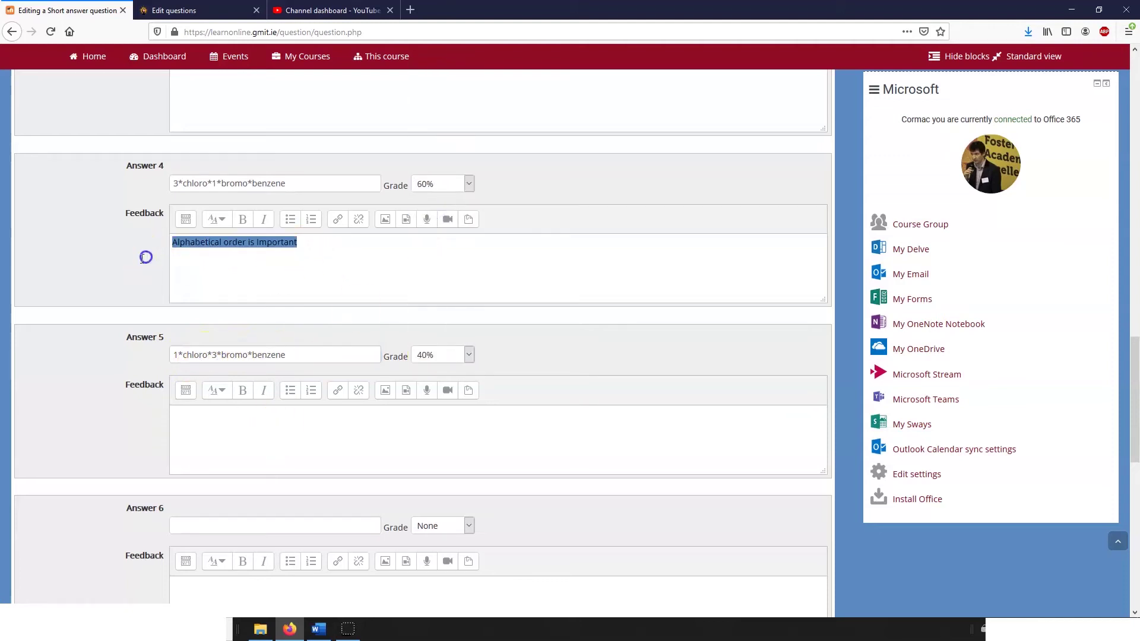
{"action": "left_click", "coordinate": [259, 417]}
{"action": "key", "text": "ctrl+v"}
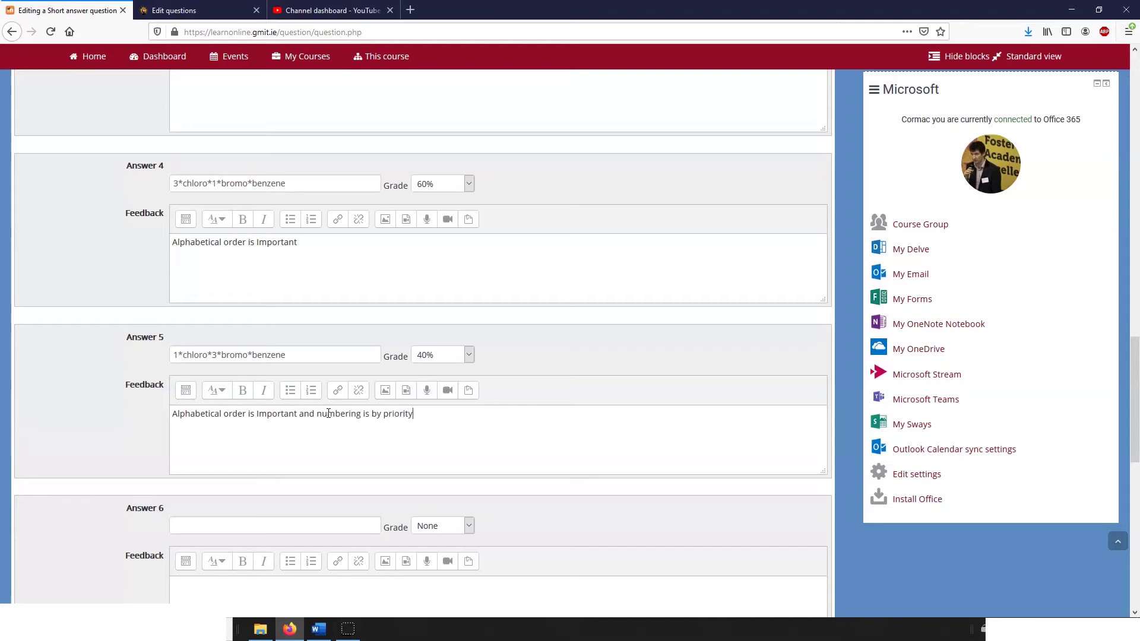
{"action": "left_click", "coordinate": [290, 349]}
{"action": "left_click_drag", "start_coordinate": [297, 355], "coordinate": [119, 361]}
{"action": "key", "text": "ctrl+c"}
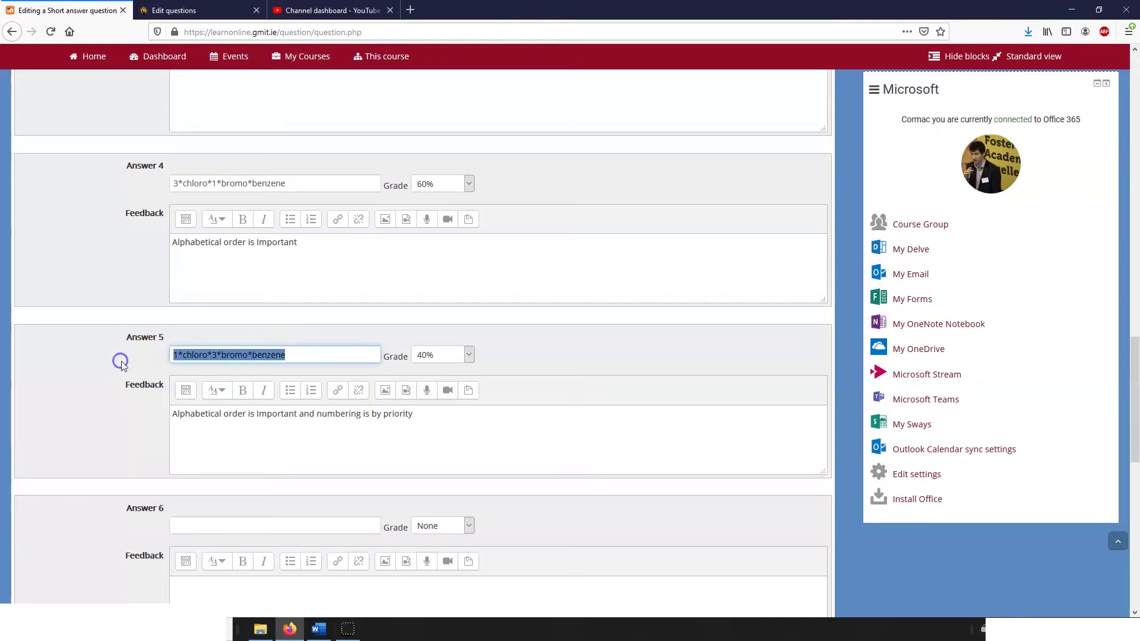
Paste Answer 5 into Answer 6 and edit it to 'm*bromo*chloro*benzene'
{"action": "left_click", "coordinate": [280, 528]}
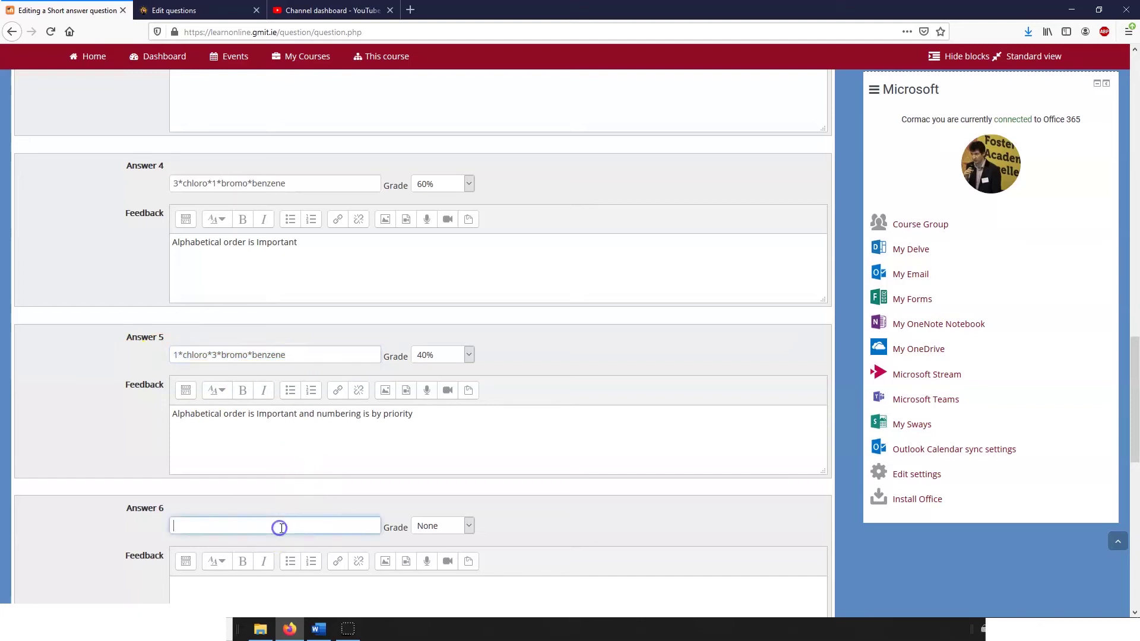
{"action": "key", "text": "ctrl+v"}
{"action": "left_click", "coordinate": [199, 522]}
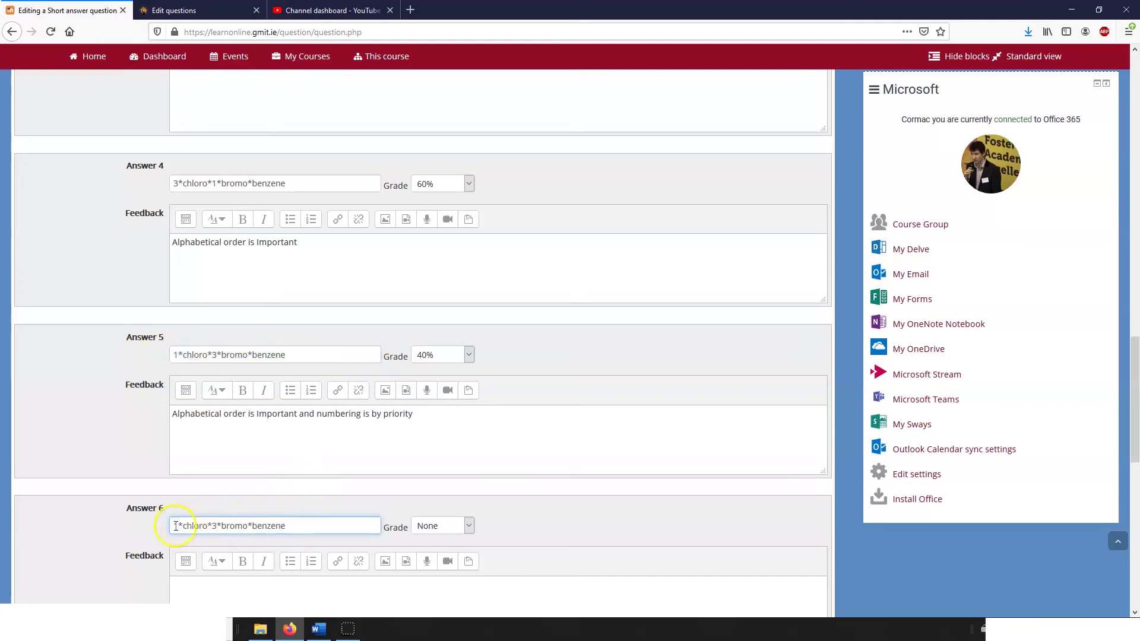
{"action": "type", "text": "m"}
{"action": "key", "text": "Delete"}
{"action": "key", "text": "Delete"}
{"action": "key", "text": "Delete"}
{"action": "key", "text": "Delete"}
{"action": "type", "text": "bromo"}
{"action": "key", "text": "Delete"}
{"action": "key", "text": "Delete"}
{"action": "key", "text": "Delete"}
{"action": "key", "text": "Delete"}
{"action": "key", "text": "Delete"}
{"action": "type", "text": "*"}
{"action": "key", "text": "Delete"}
{"action": "key", "text": "Delete"}
{"action": "key", "text": "Delete"}
{"action": "key", "text": "Delete"}
{"action": "type", "text": "chlor"}
{"action": "left_click", "coordinate": [301, 529]}
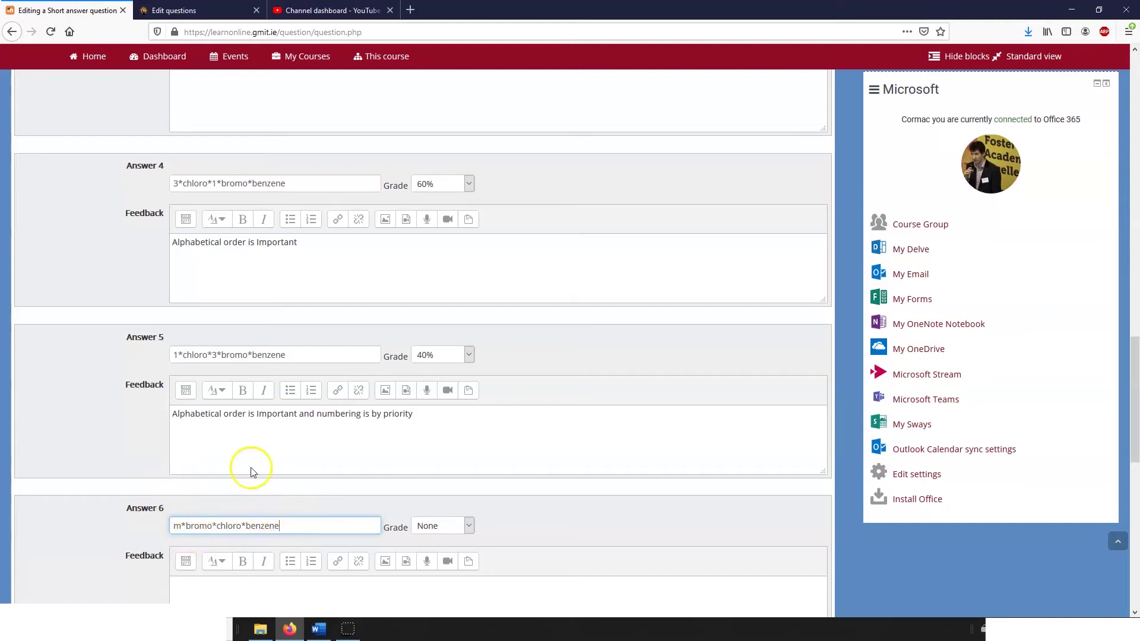
Set Answer 6's grade to 100%
{"action": "scroll", "coordinate": [312, 520], "scroll_direction": "down", "scroll_amount": 1}
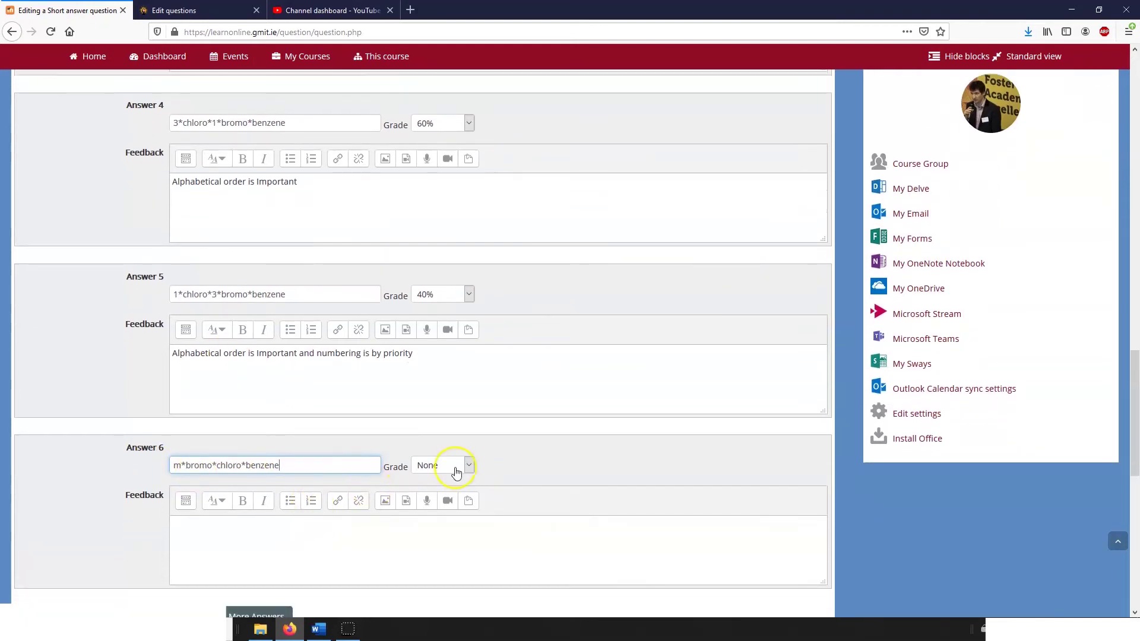
{"action": "left_click", "coordinate": [450, 466]}
{"action": "left_click", "coordinate": [441, 190]}
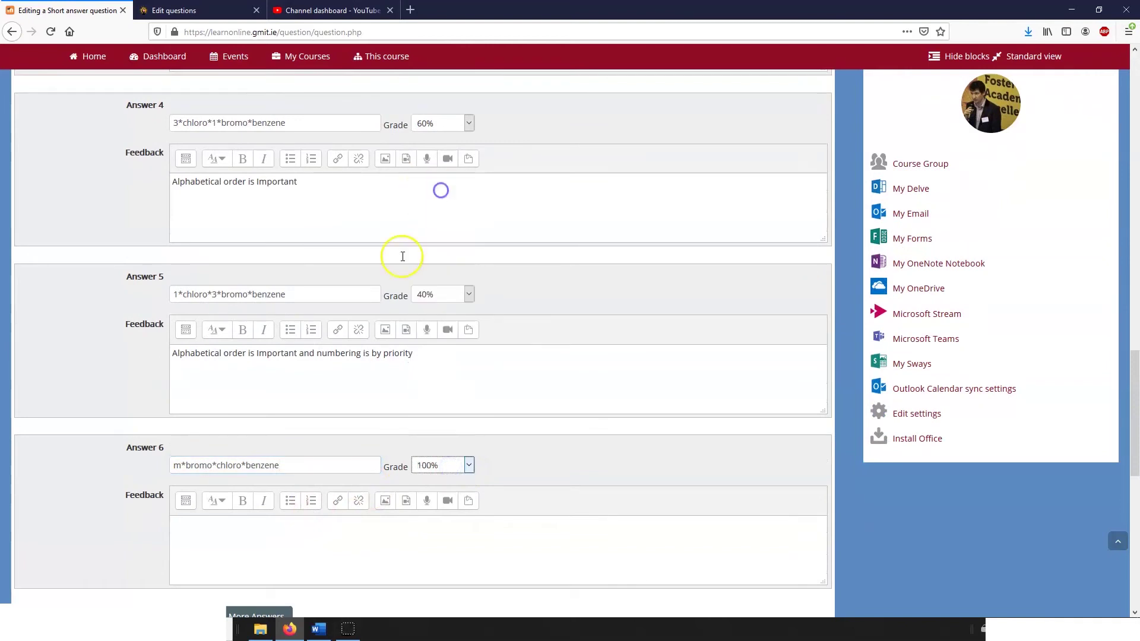
{"action": "scroll", "coordinate": [285, 565], "scroll_direction": "down", "scroll_amount": 3}
Add three more answer slots and enter * as Answer 7, leaving its grade at None
{"action": "left_click", "coordinate": [235, 436]}
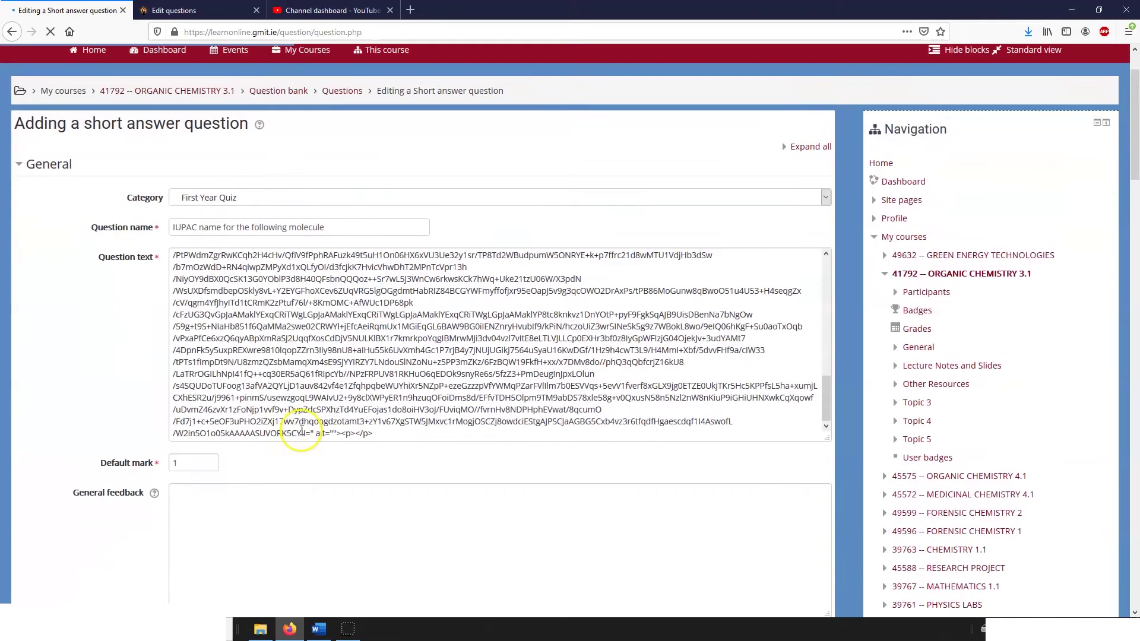
{"action": "scroll", "coordinate": [113, 422], "scroll_direction": "down", "scroll_amount": 13}
{"action": "scroll", "coordinate": [119, 422], "scroll_direction": "down", "scroll_amount": 10}
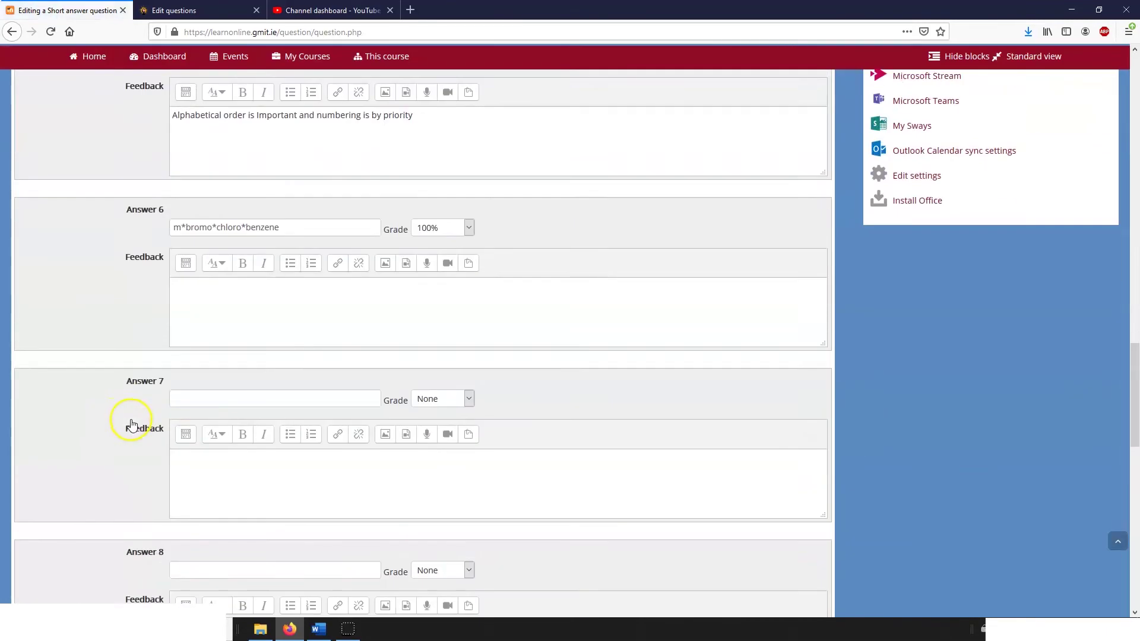
{"action": "left_click", "coordinate": [211, 378]}
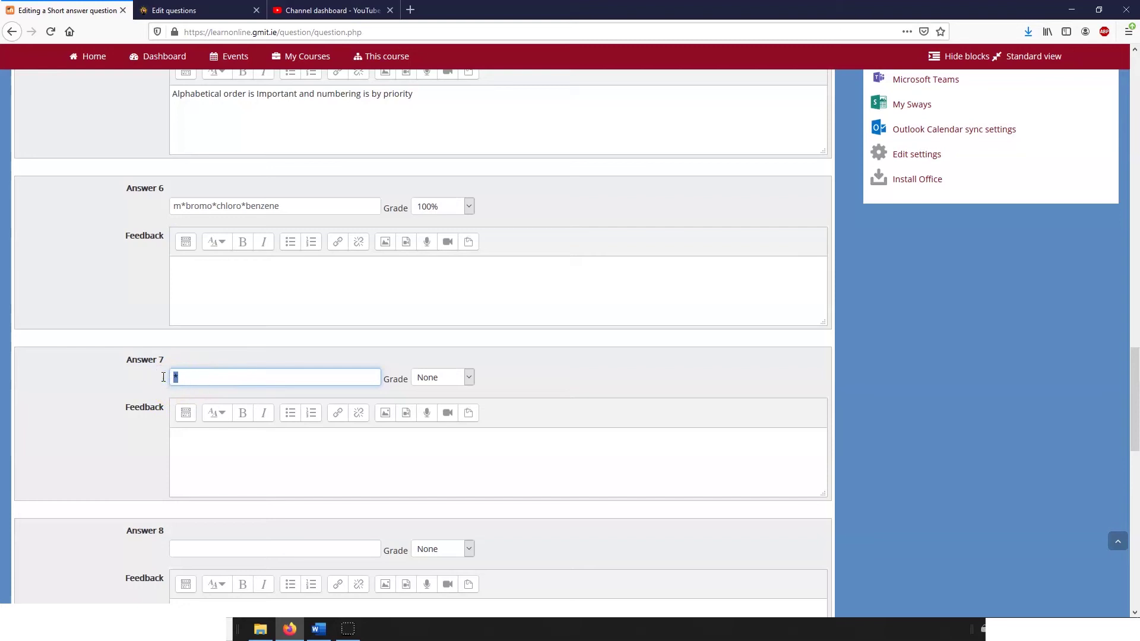
{"action": "left_click", "coordinate": [428, 378]}
{"action": "left_click", "coordinate": [433, 377]}
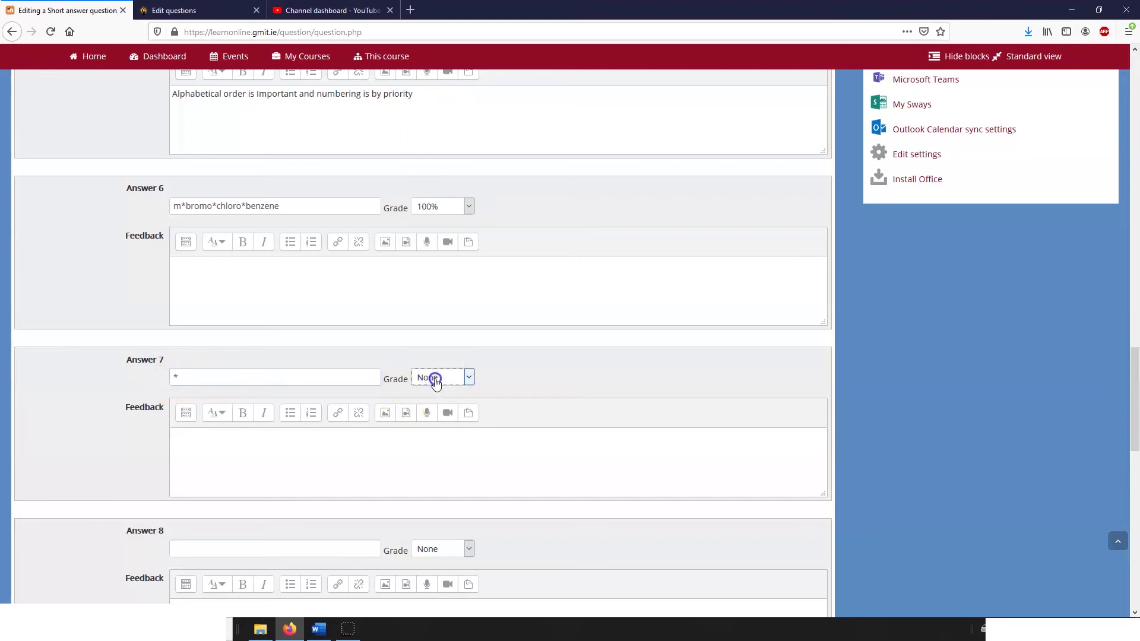
{"action": "left_click", "coordinate": [529, 387]}
Save the updated short answer question back to the First Year Quiz question bank
{"action": "scroll", "coordinate": [271, 274], "scroll_direction": "up", "scroll_amount": 6}
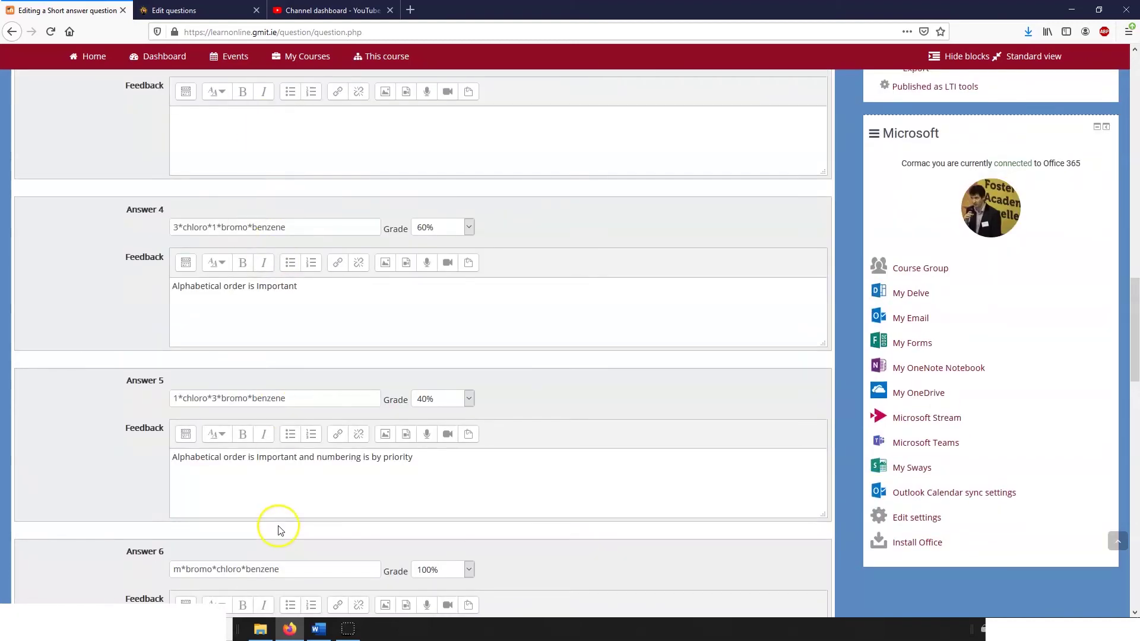
{"action": "scroll", "coordinate": [279, 520], "scroll_direction": "up", "scroll_amount": 4}
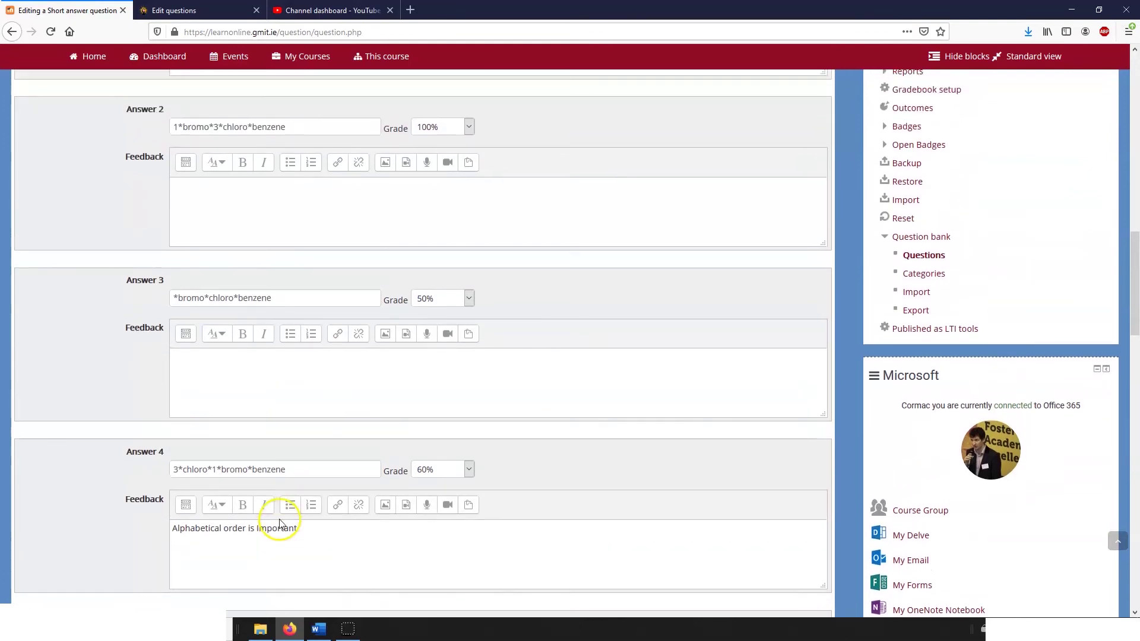
{"action": "scroll", "coordinate": [280, 519], "scroll_direction": "up", "scroll_amount": 9}
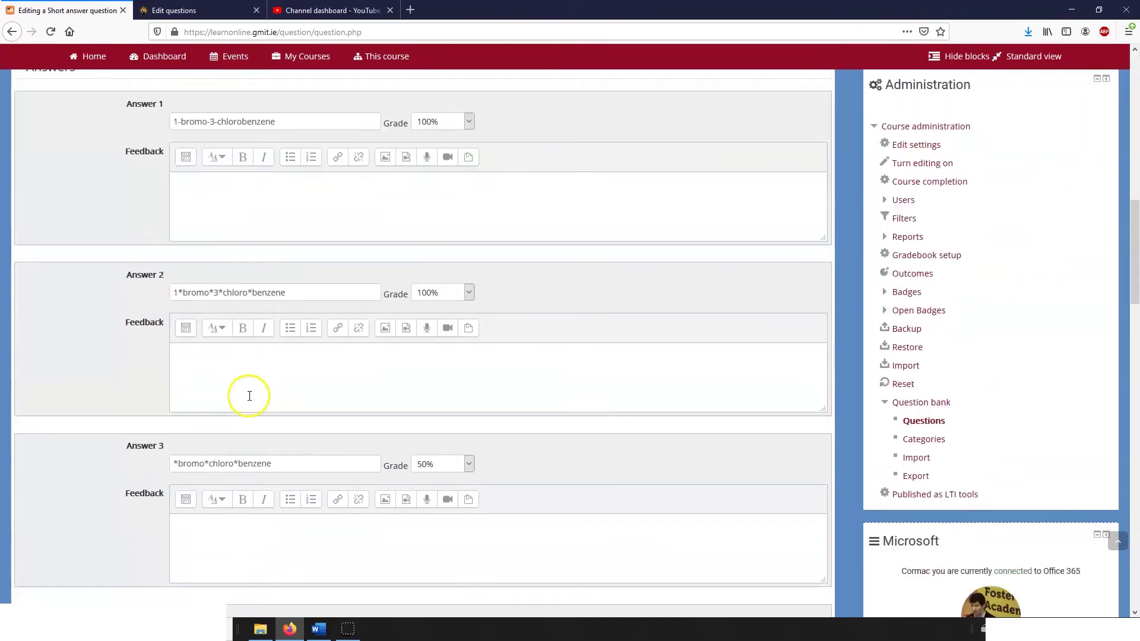
{"action": "scroll", "coordinate": [254, 416], "scroll_direction": "down", "scroll_amount": 8}
{"action": "scroll", "coordinate": [250, 461], "scroll_direction": "down", "scroll_amount": 20}
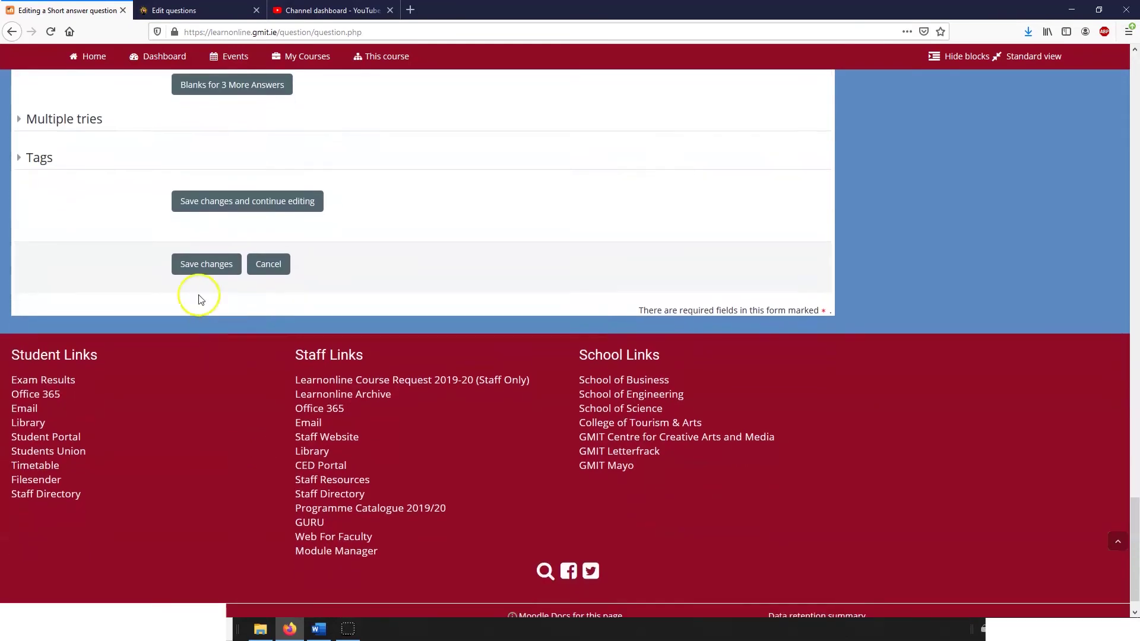
{"action": "left_click", "coordinate": [215, 264]}
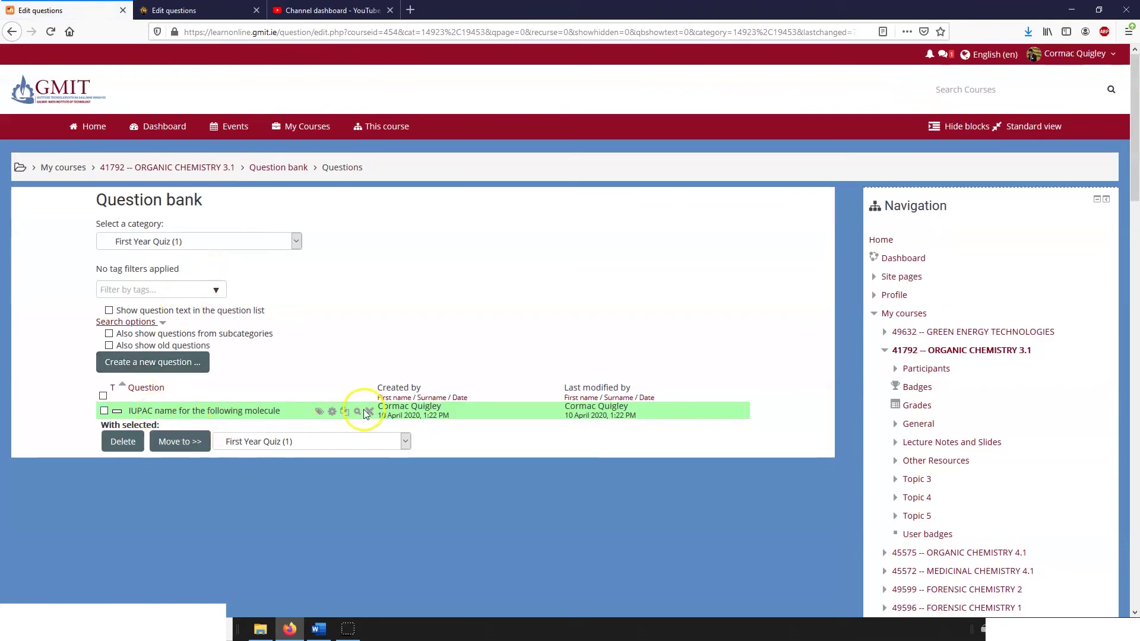
Preview the question and check 'meta bromochlorobenzene', which scores 0.50 as partially correct
{"action": "left_click", "coordinate": [356, 413]}
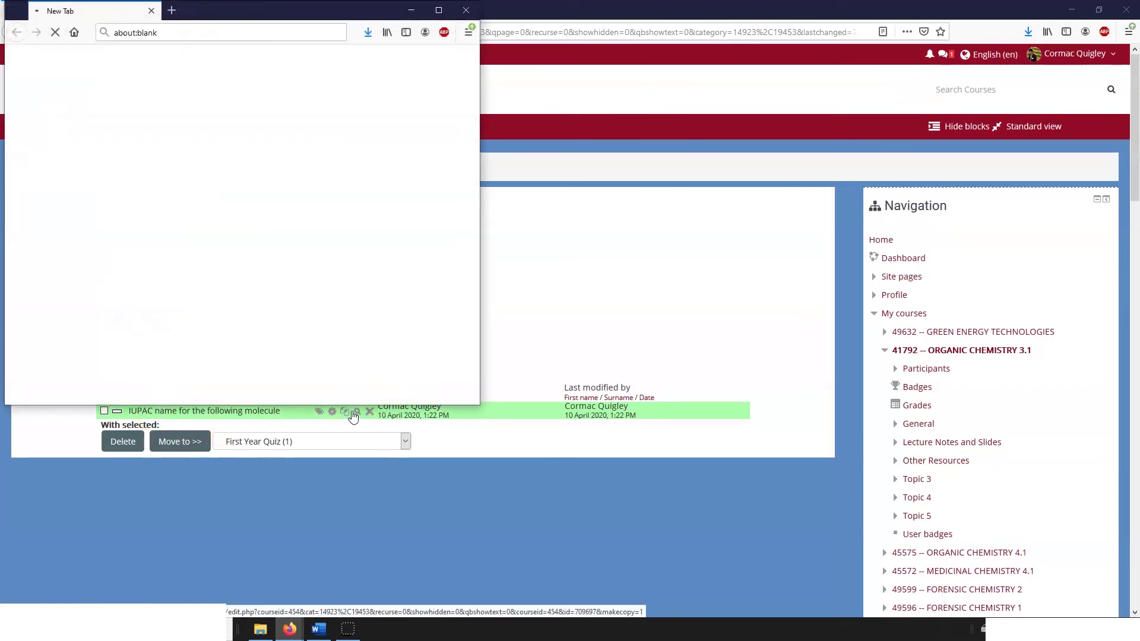
{"action": "left_click", "coordinate": [176, 326]}
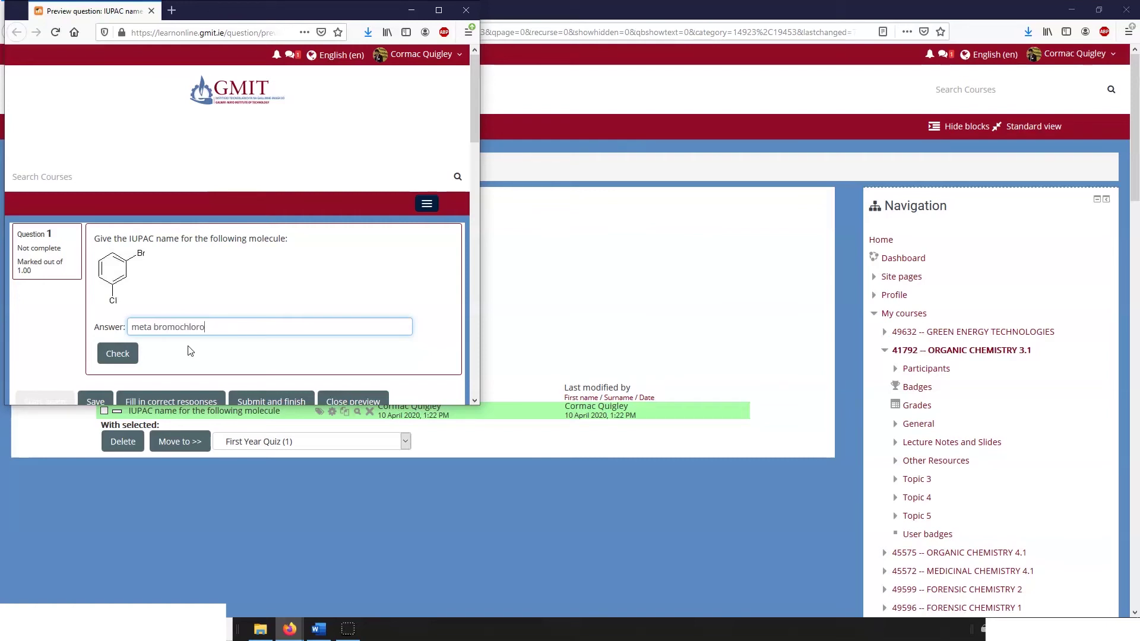
{"action": "left_click", "coordinate": [117, 354]}
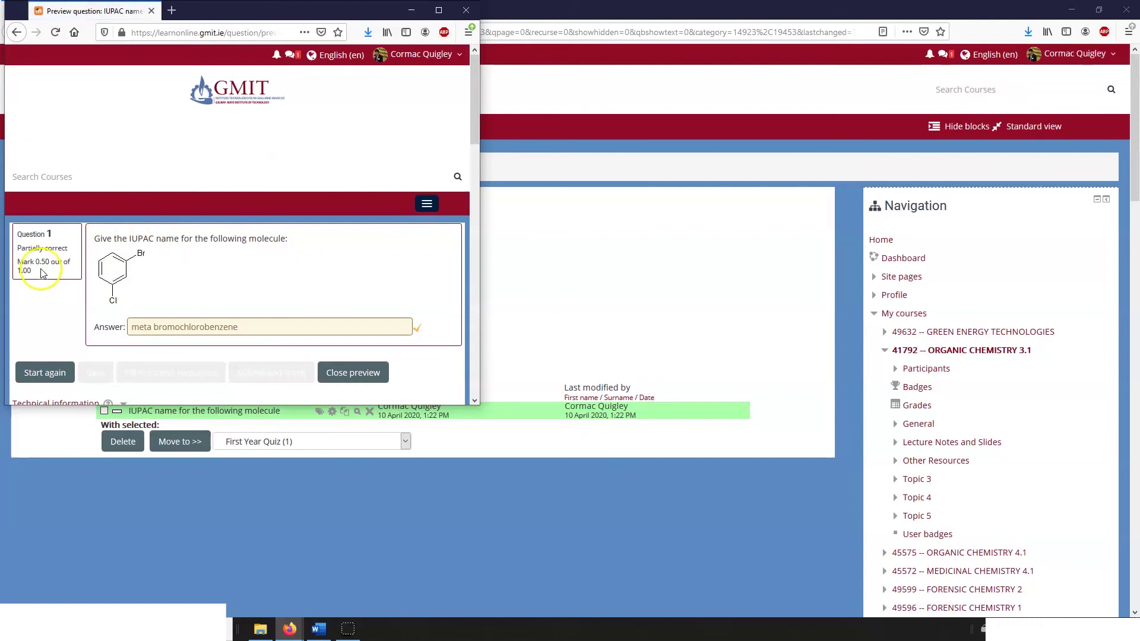
{"action": "scroll", "coordinate": [36, 261], "scroll_direction": "down", "scroll_amount": 1}
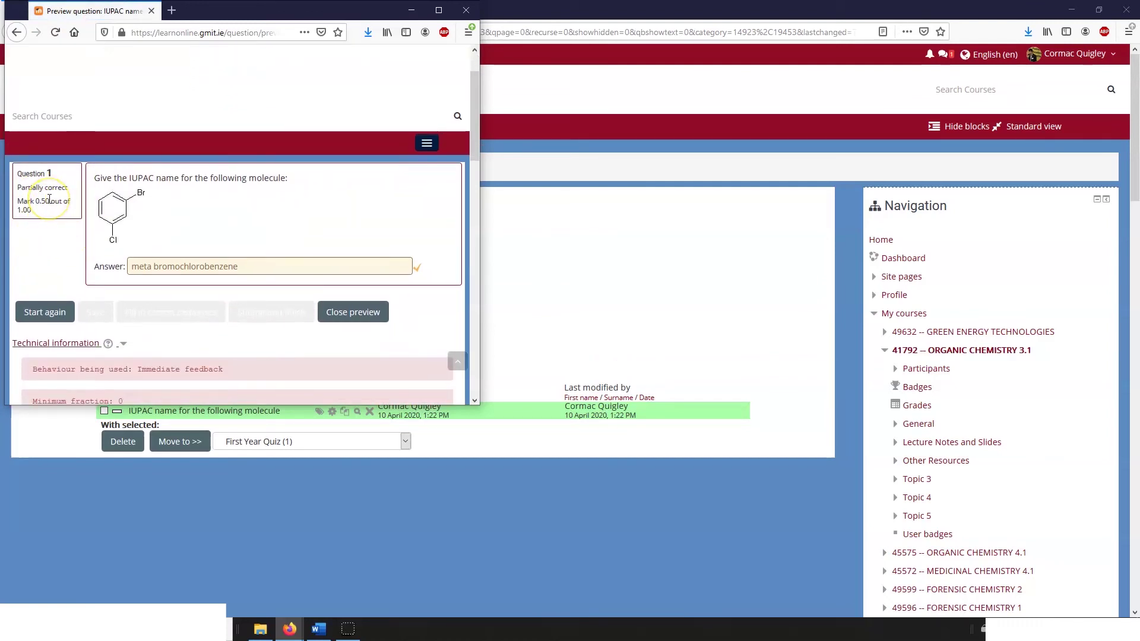
{"action": "scroll", "coordinate": [224, 300], "scroll_direction": "down", "scroll_amount": 3}
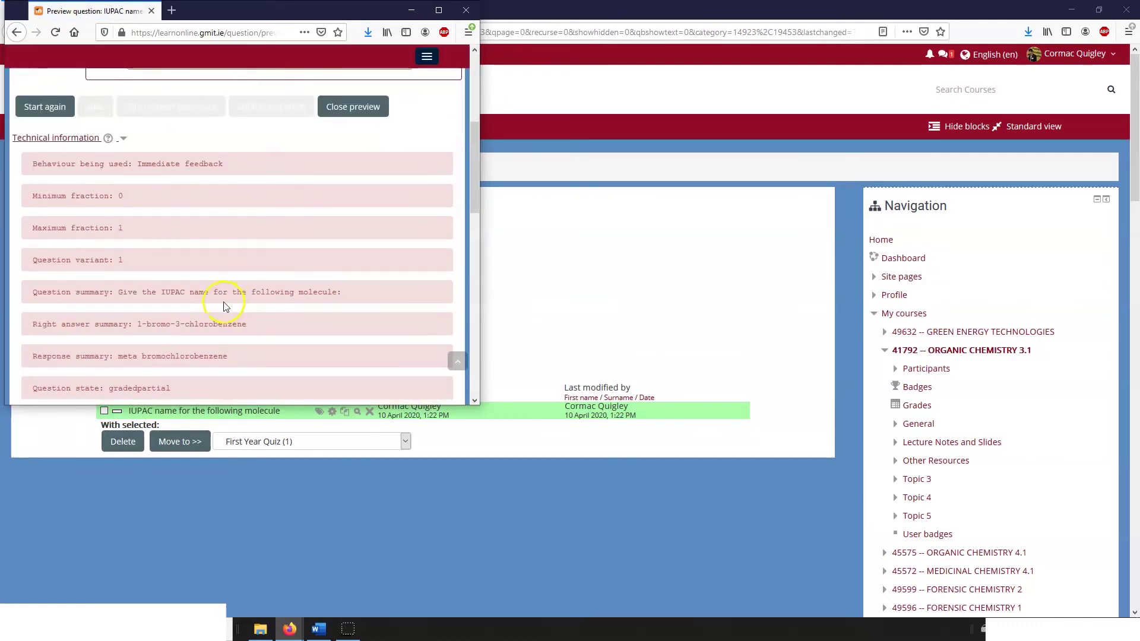
{"action": "scroll", "coordinate": [392, 196], "scroll_direction": "up", "scroll_amount": 2}
Close the preview and reopen the IUPAC name question for editing
{"action": "left_click", "coordinate": [357, 252]}
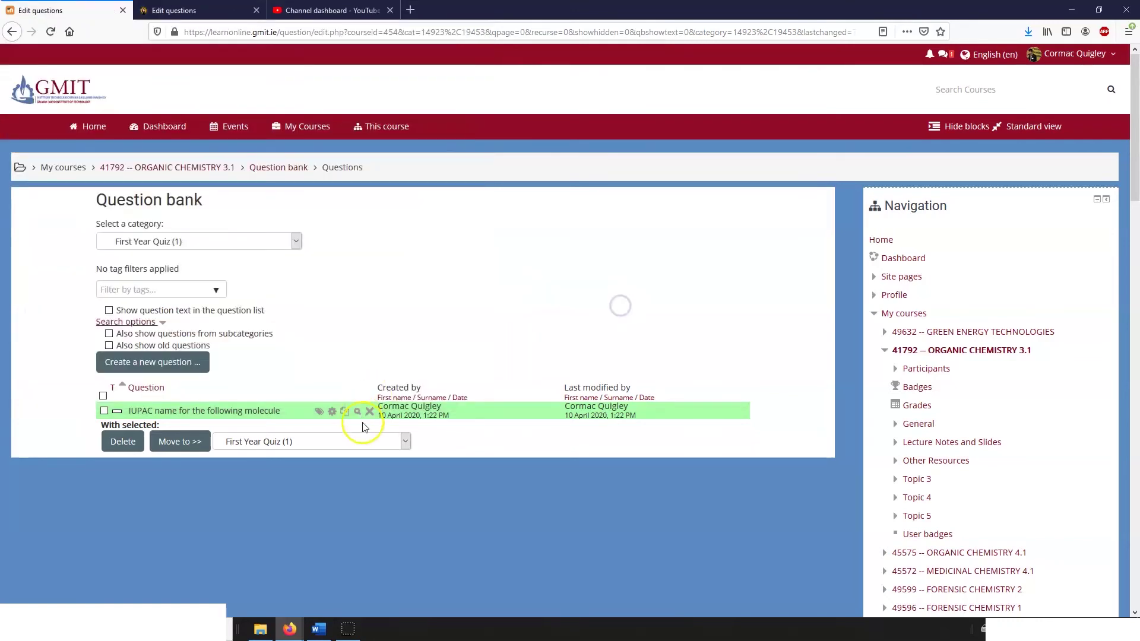
{"action": "left_click", "coordinate": [332, 411]}
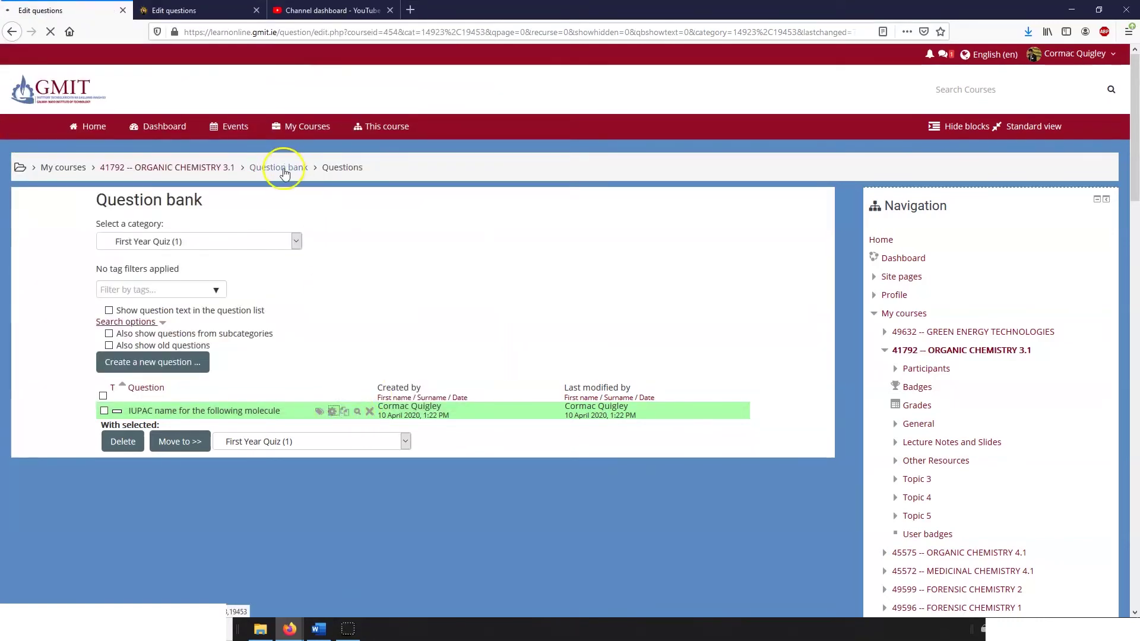
{"action": "scroll", "coordinate": [273, 294], "scroll_direction": "down", "scroll_amount": 5}
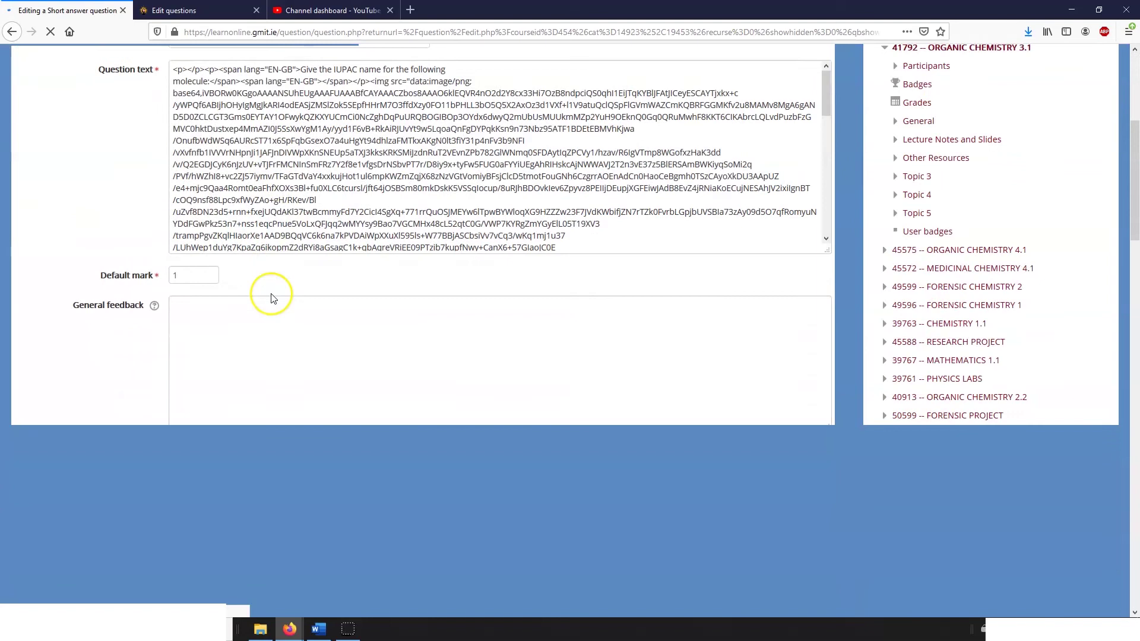
{"action": "scroll", "coordinate": [272, 294], "scroll_direction": "down", "scroll_amount": 15}
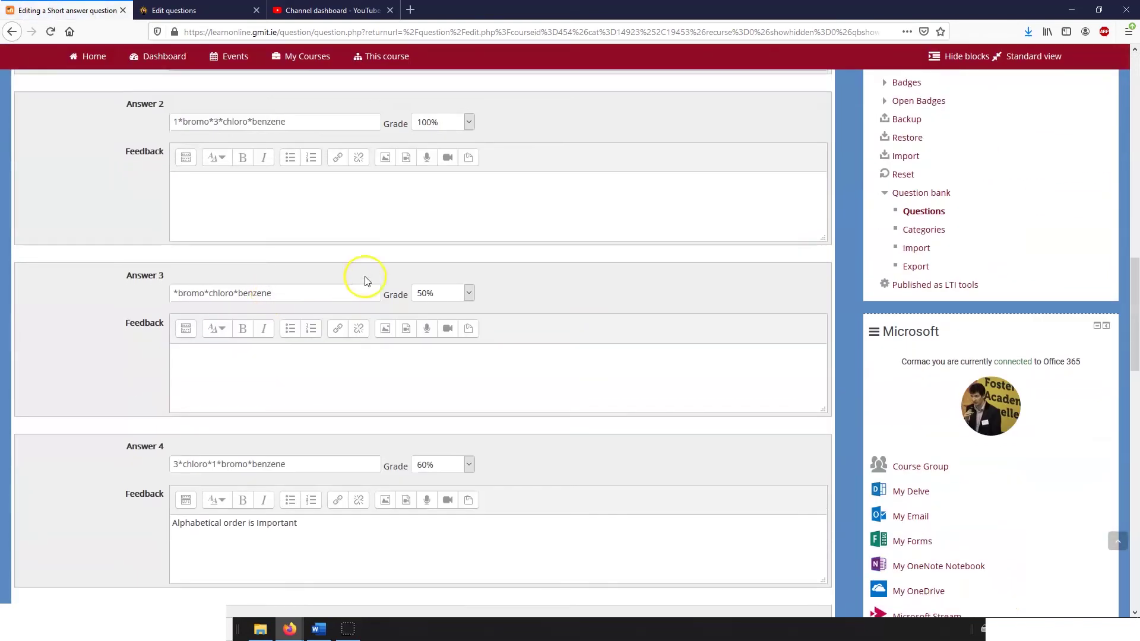
{"action": "scroll", "coordinate": [437, 227], "scroll_direction": "down", "scroll_amount": 7}
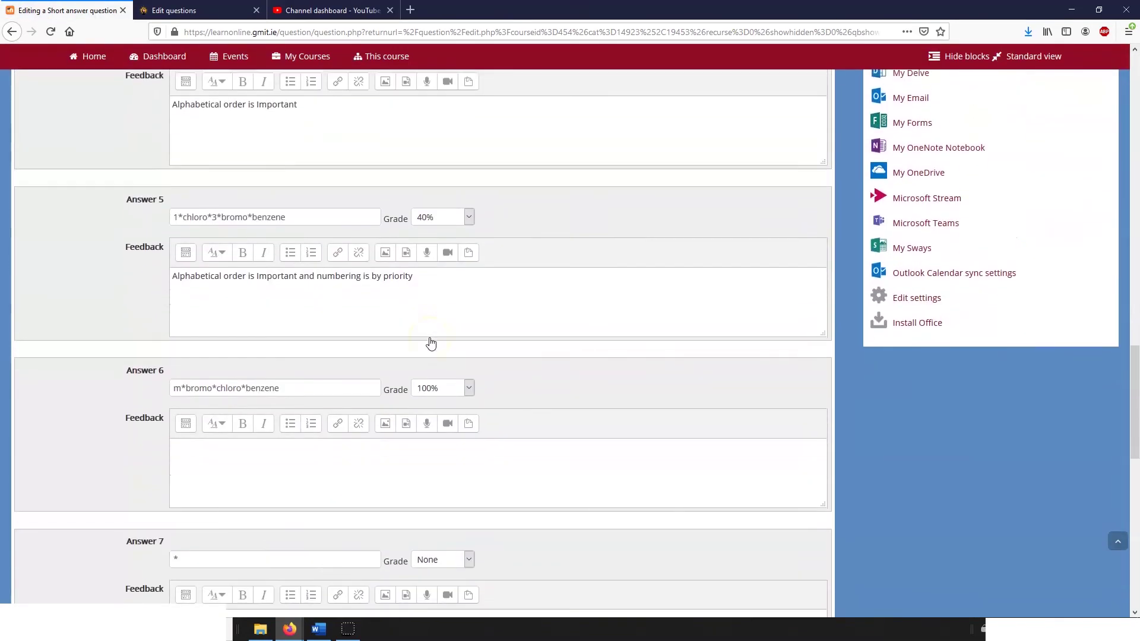
{"action": "scroll", "coordinate": [272, 385], "scroll_direction": "up", "scroll_amount": 5}
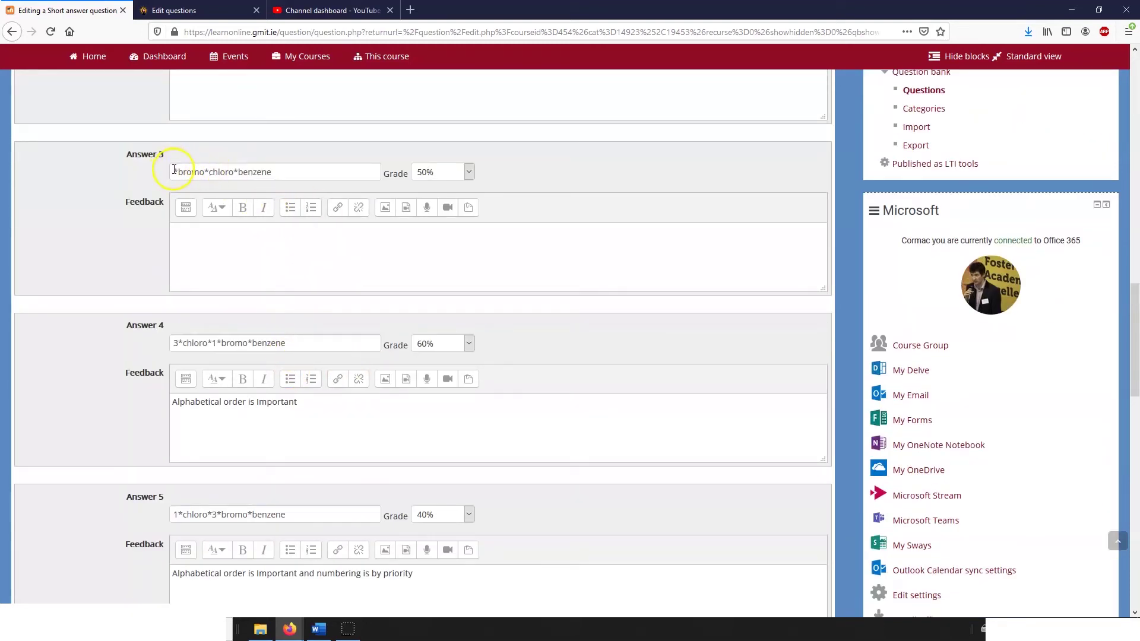
Make Answer 6 read *bromo*chloro*benzene with a 50% grade
{"action": "left_click_drag", "start_coordinate": [174, 170], "coordinate": [307, 164]}
{"action": "key", "text": "ctrl+c"}
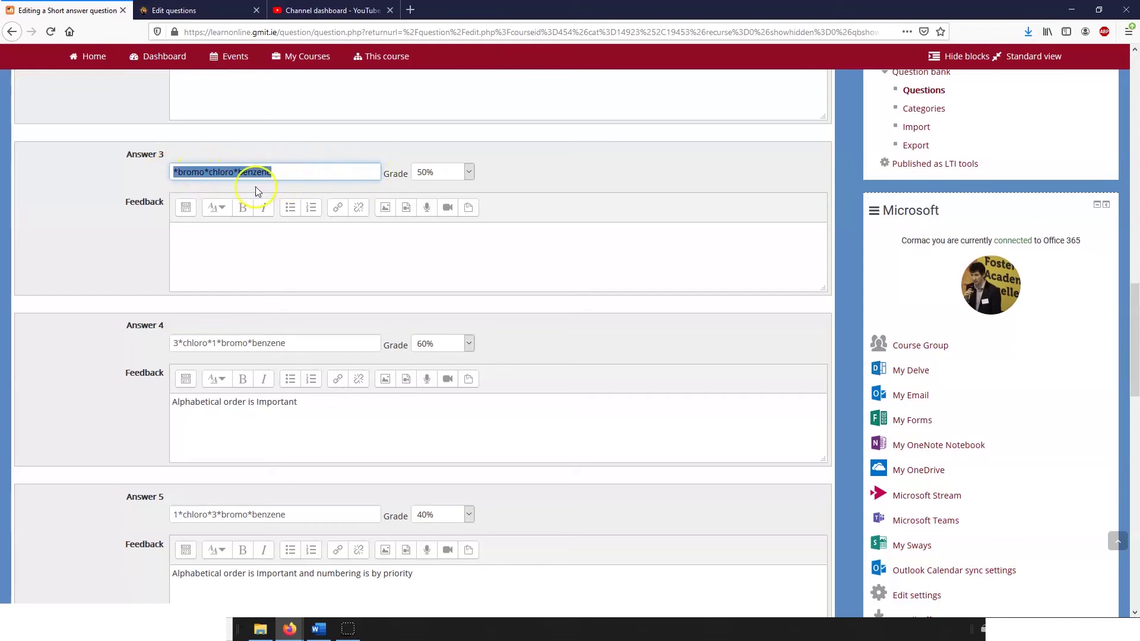
{"action": "key", "text": "alt+Tab"}
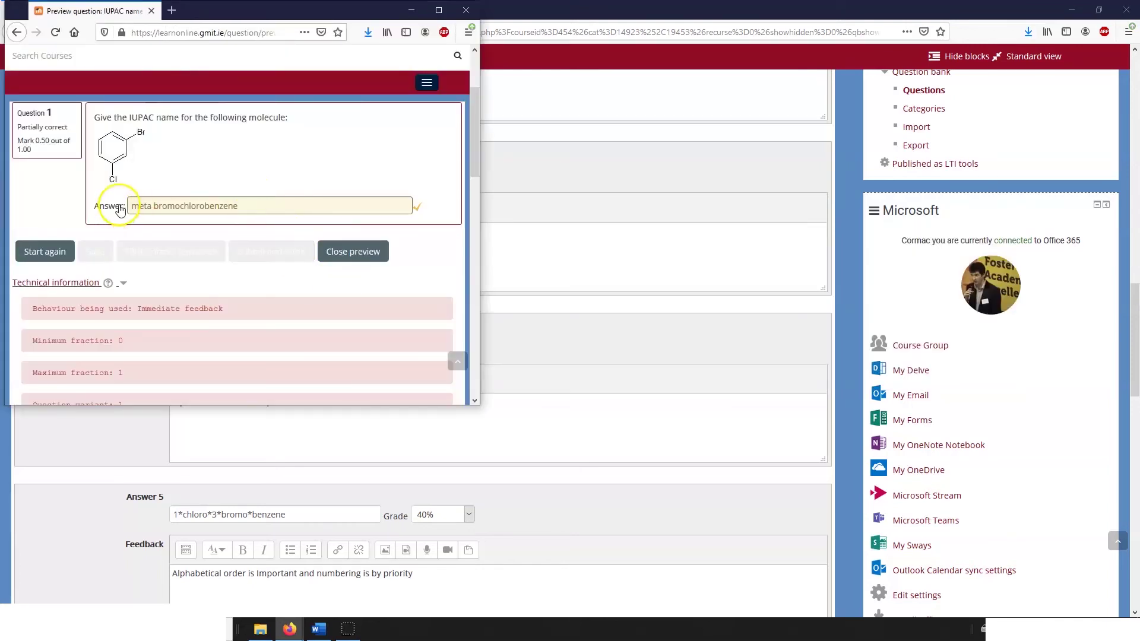
{"action": "key", "text": "alt+Tab"}
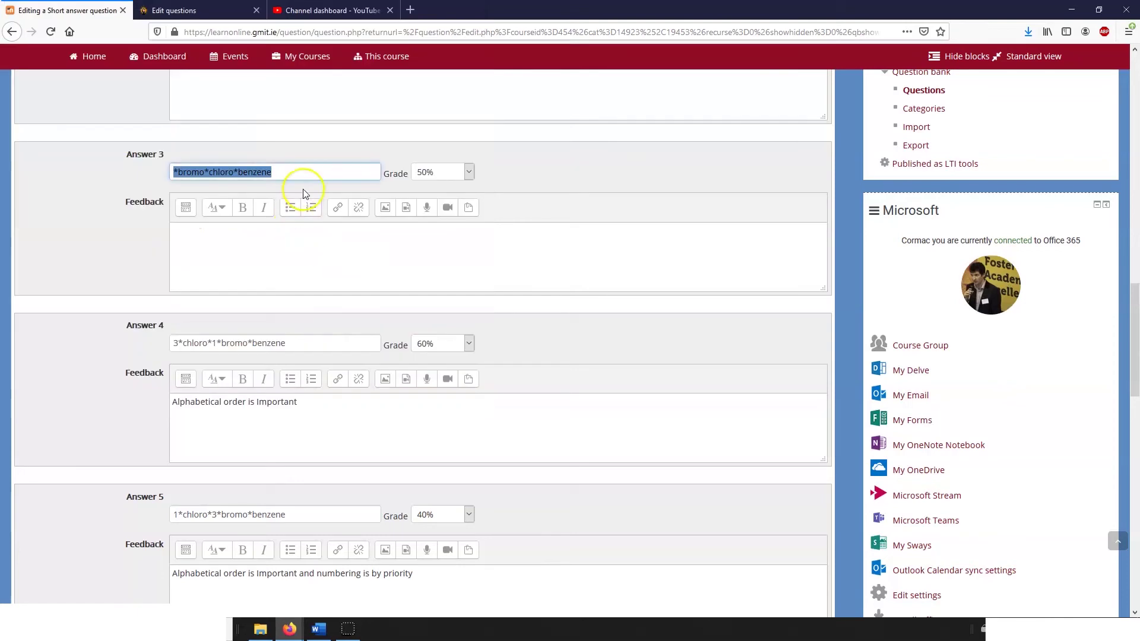
{"action": "scroll", "coordinate": [300, 204], "scroll_direction": "down", "scroll_amount": 5}
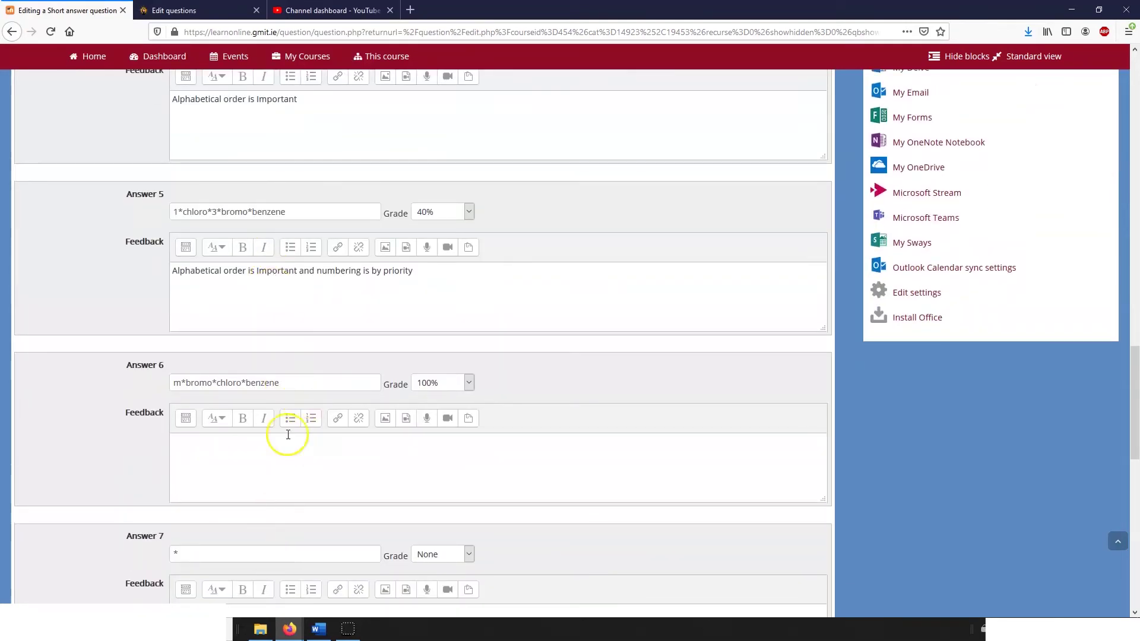
{"action": "left_click", "coordinate": [309, 382]}
{"action": "key", "text": "ctrl+v"}
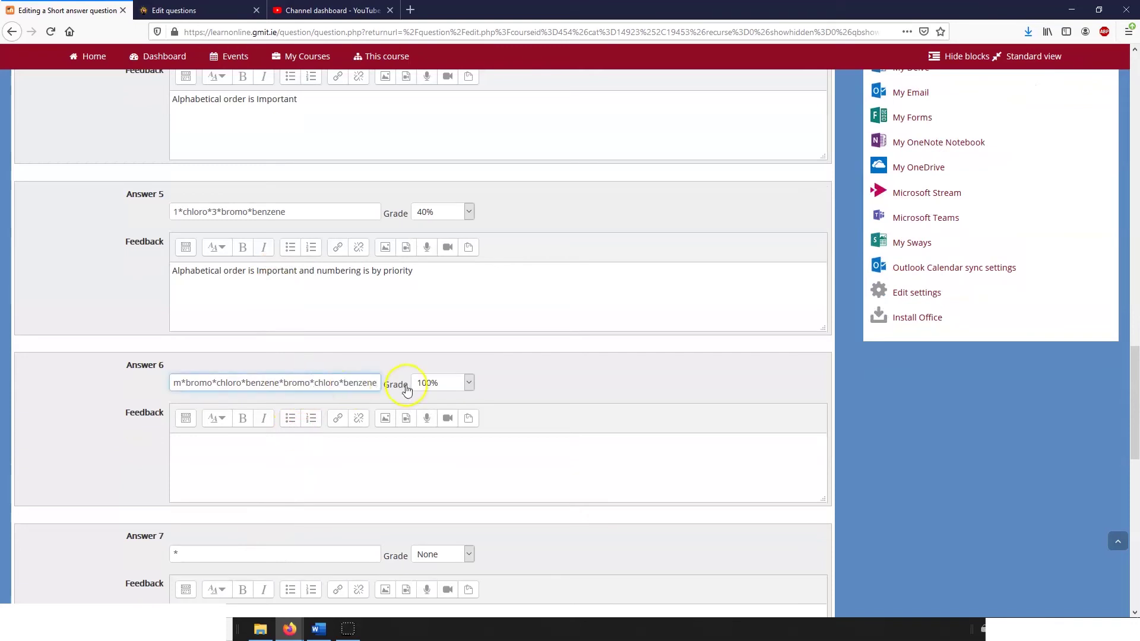
{"action": "left_click", "coordinate": [442, 383]}
{"action": "left_click", "coordinate": [424, 223]}
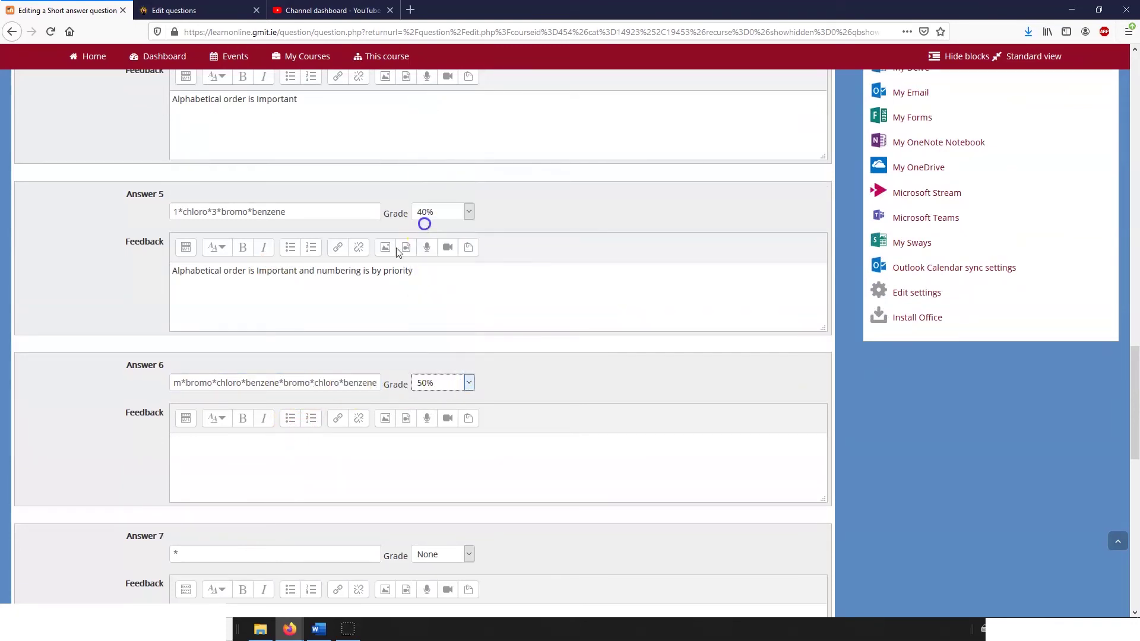
{"action": "left_click_drag", "start_coordinate": [284, 383], "coordinate": [169, 389]}
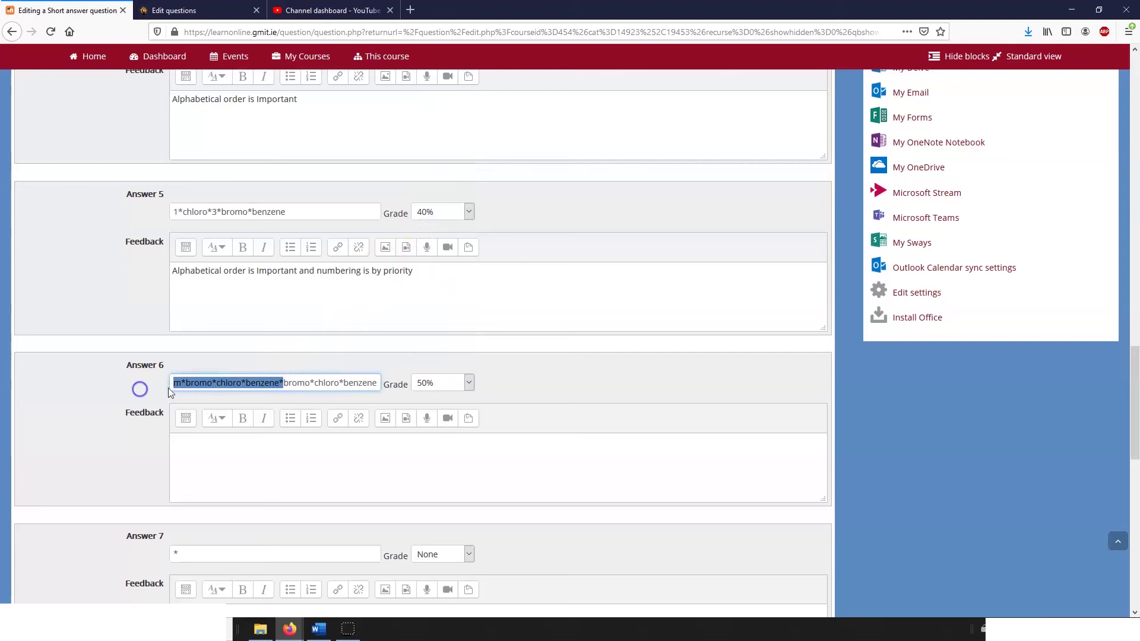
{"action": "left_click", "coordinate": [275, 383]}
{"action": "left_click_drag", "start_coordinate": [280, 382], "coordinate": [111, 380]}
{"action": "key", "text": "ctrl+c"}
{"action": "key", "text": "BackSpace"}
Replace Answer 3 with m*bromo*chloro*benzene and grade it 100%
{"action": "scroll", "coordinate": [312, 412], "scroll_direction": "up", "scroll_amount": 10}
{"action": "scroll", "coordinate": [276, 282], "scroll_direction": "down", "scroll_amount": 3}
{"action": "left_click", "coordinate": [275, 408]}
{"action": "left_click_drag", "start_coordinate": [275, 408], "coordinate": [119, 438]}
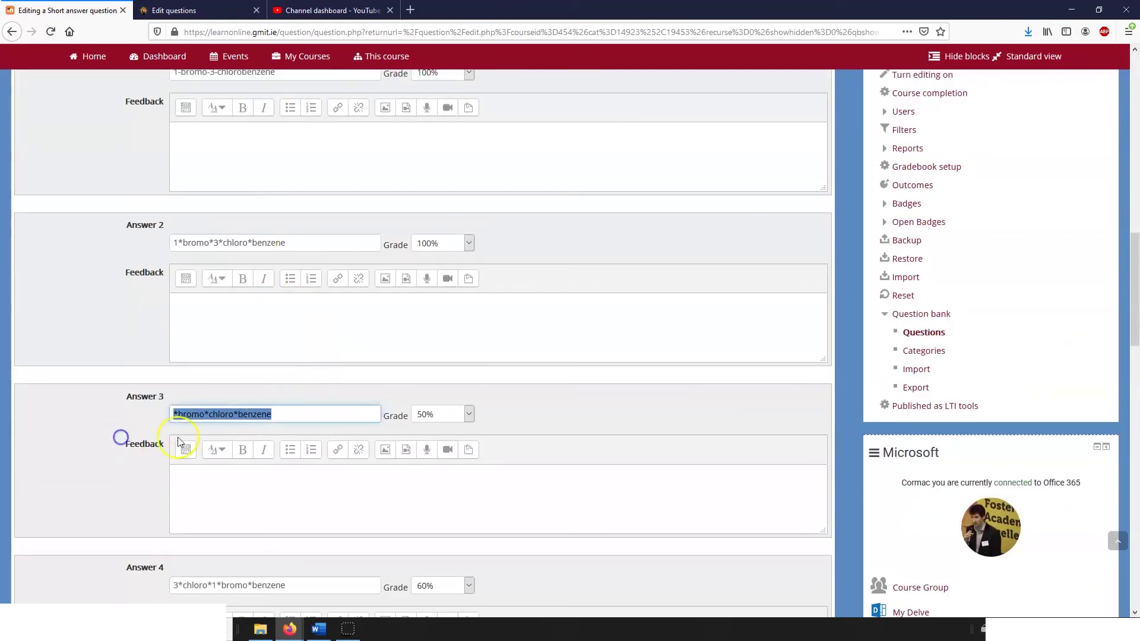
{"action": "key", "text": "ctrl+v"}
{"action": "left_click", "coordinate": [436, 416]}
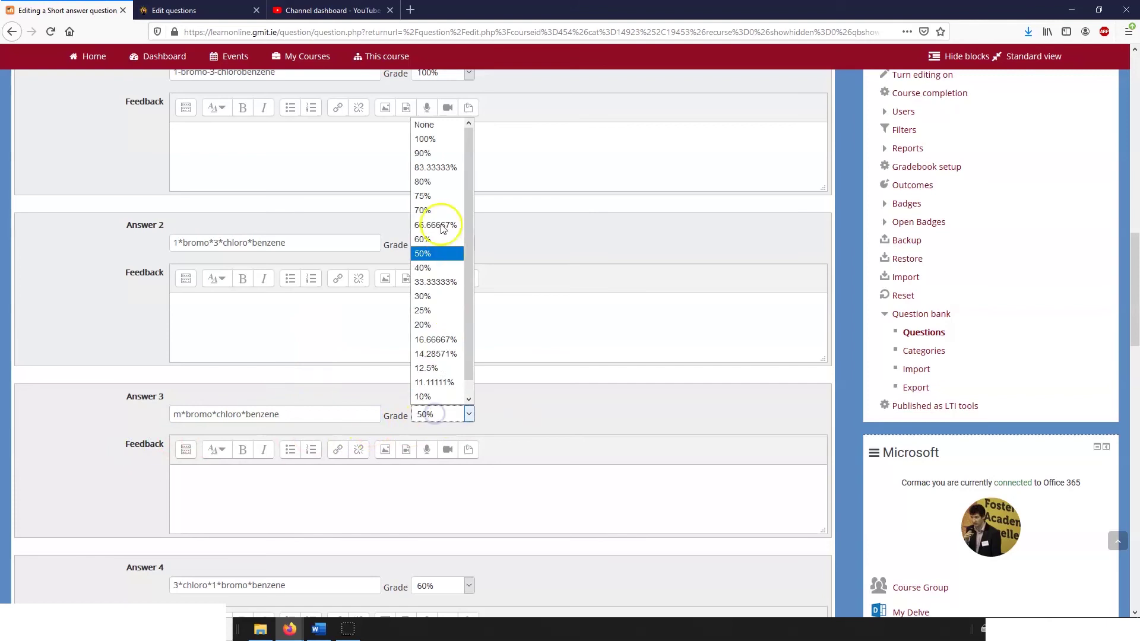
{"action": "left_click", "coordinate": [427, 140]}
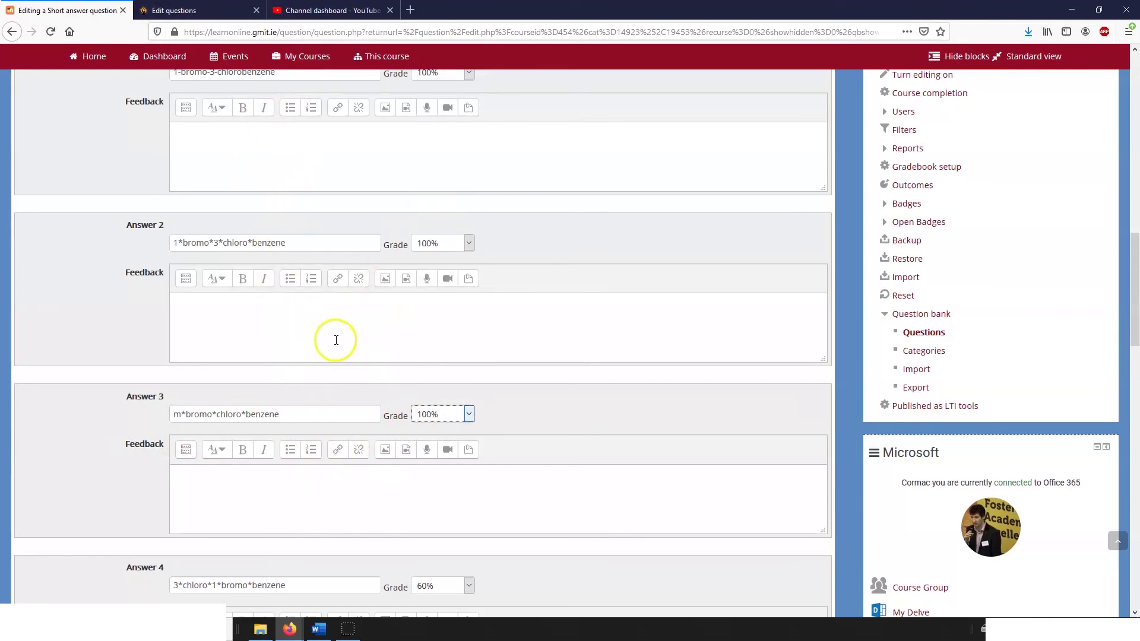
Save the edited question
{"action": "scroll", "coordinate": [364, 394], "scroll_direction": "down", "scroll_amount": 9}
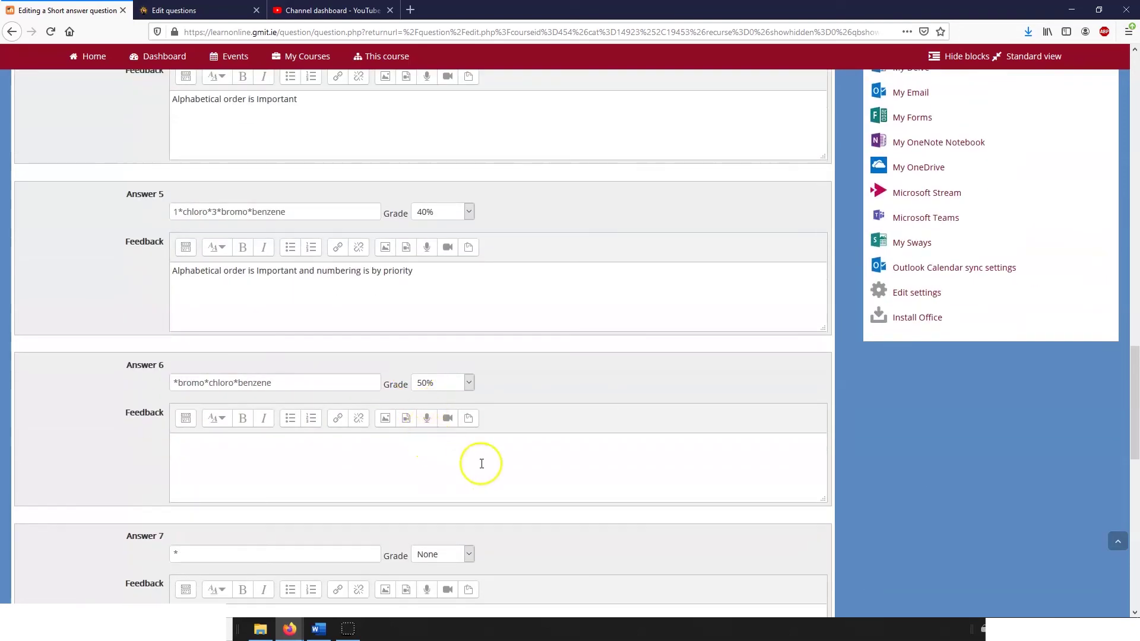
{"action": "scroll", "coordinate": [339, 478], "scroll_direction": "up", "scroll_amount": 2}
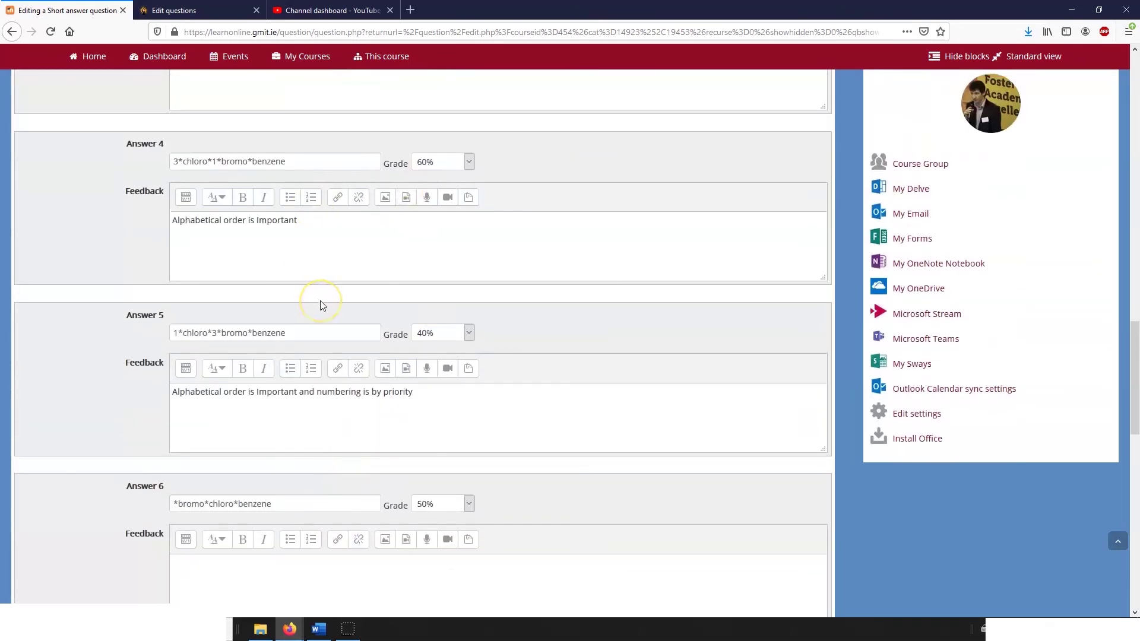
{"action": "scroll", "coordinate": [358, 399], "scroll_direction": "down", "scroll_amount": 7}
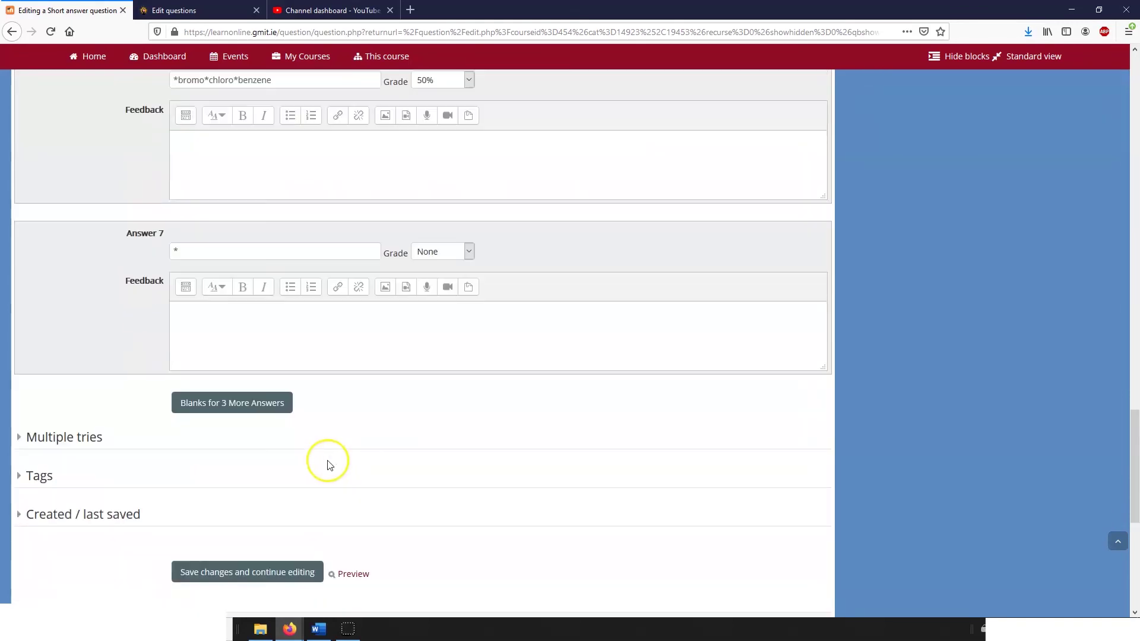
{"action": "scroll", "coordinate": [327, 464], "scroll_direction": "down", "scroll_amount": 3}
{"action": "left_click", "coordinate": [212, 458]}
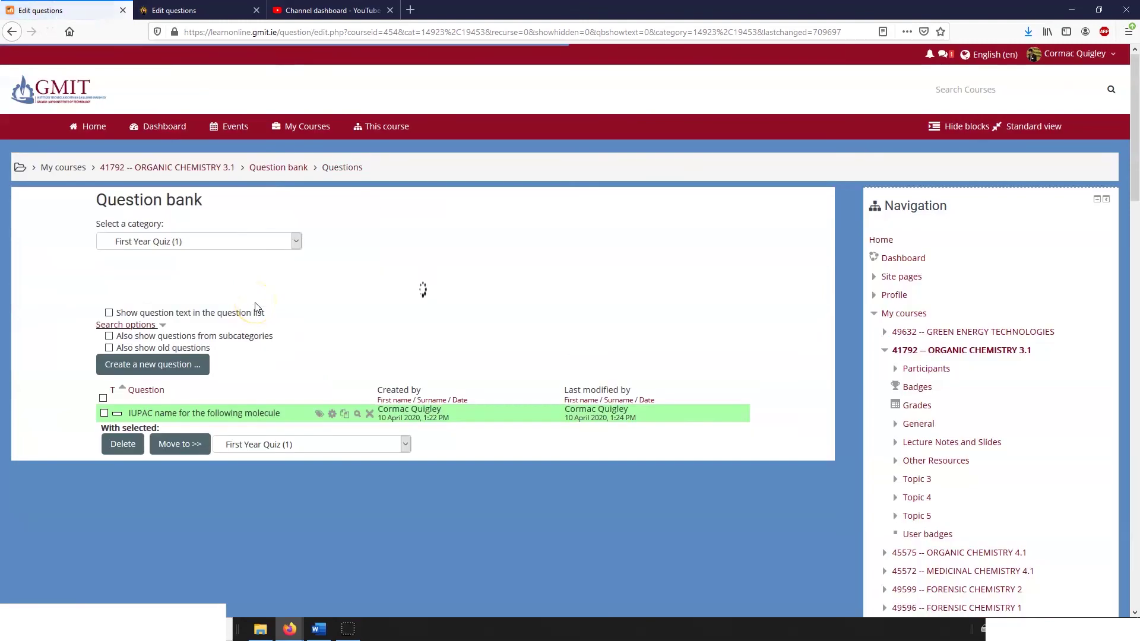
Retest the preview with 'meta bromochlorobenzene' and confirm it now earns full marks
{"action": "key", "text": "alt+Tab"}
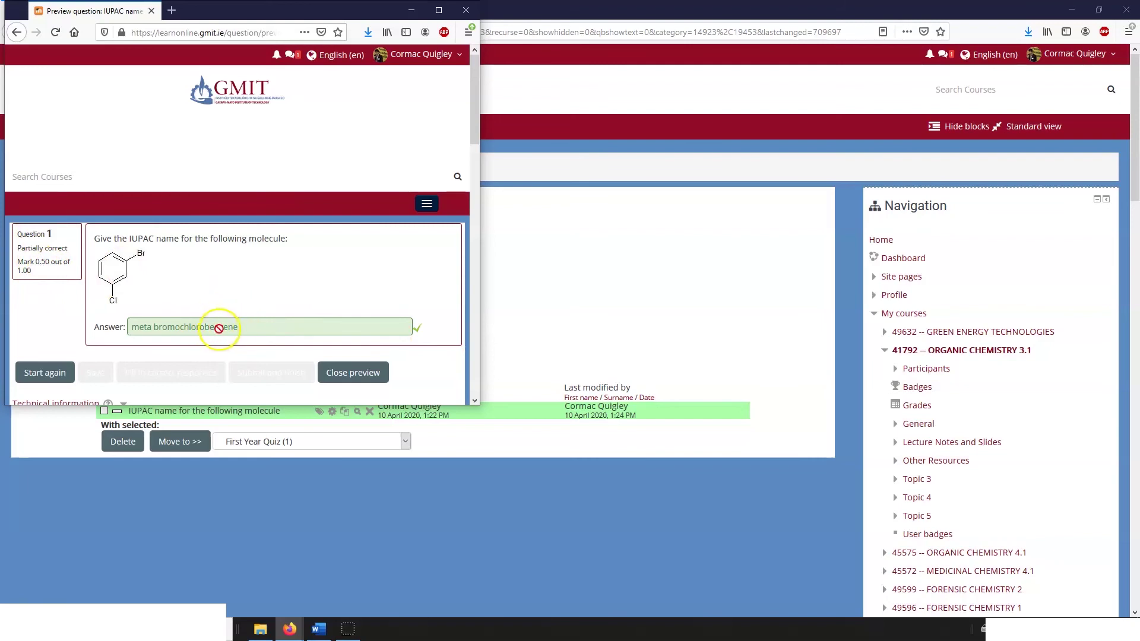
{"action": "left_click", "coordinate": [44, 372]}
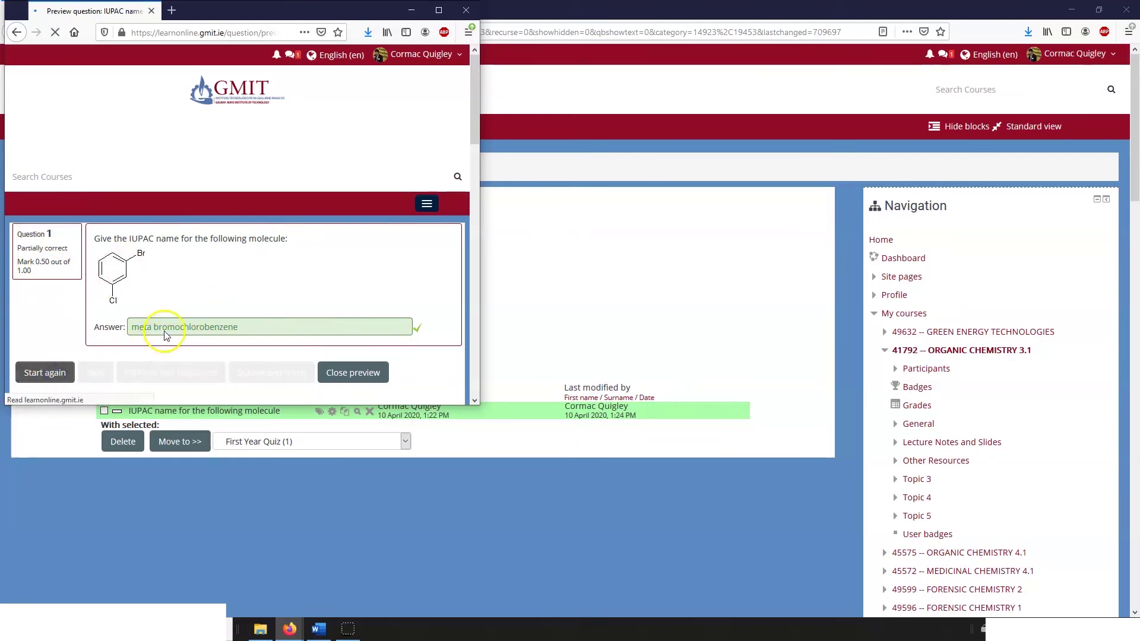
{"action": "left_click", "coordinate": [170, 327]}
{"action": "type", "text": "meta bromochlorobenzen"}
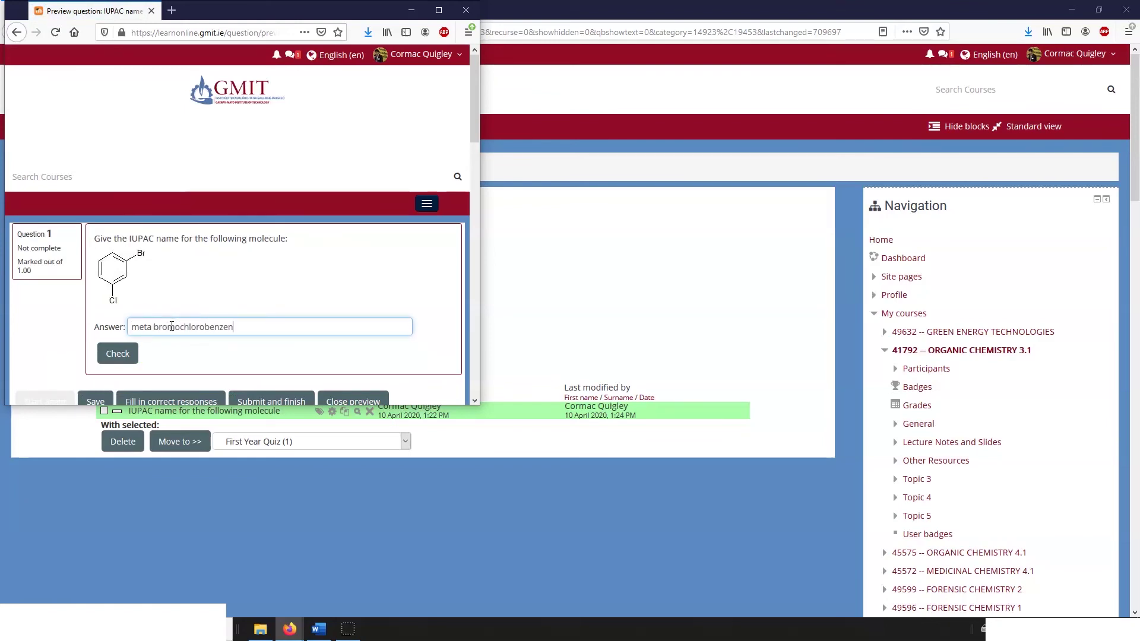
{"action": "type", "text": "e"}
{"action": "left_click", "coordinate": [118, 353]}
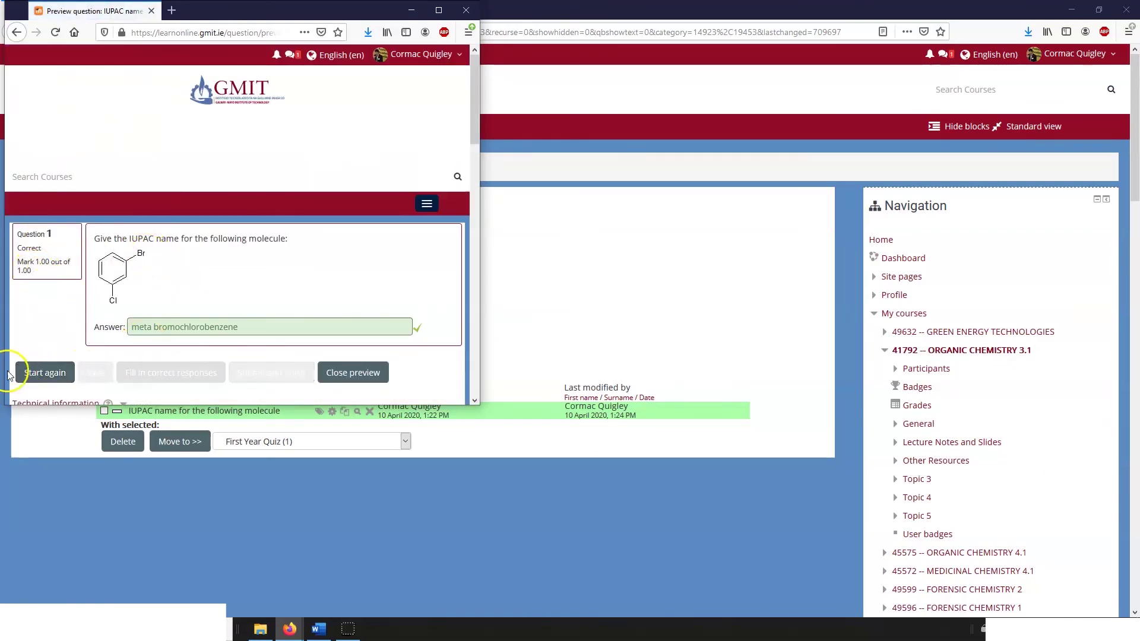
Restart the preview and check '1,2 bromochlorobenzene', which earns half marks
{"action": "left_click", "coordinate": [56, 371]}
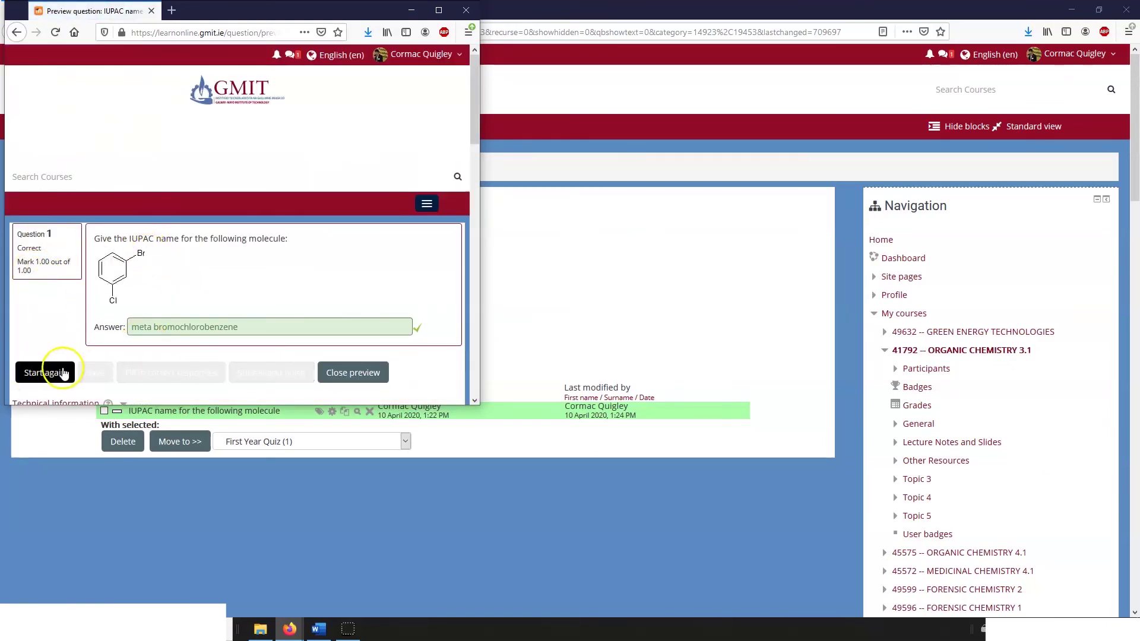
{"action": "left_click", "coordinate": [211, 327]}
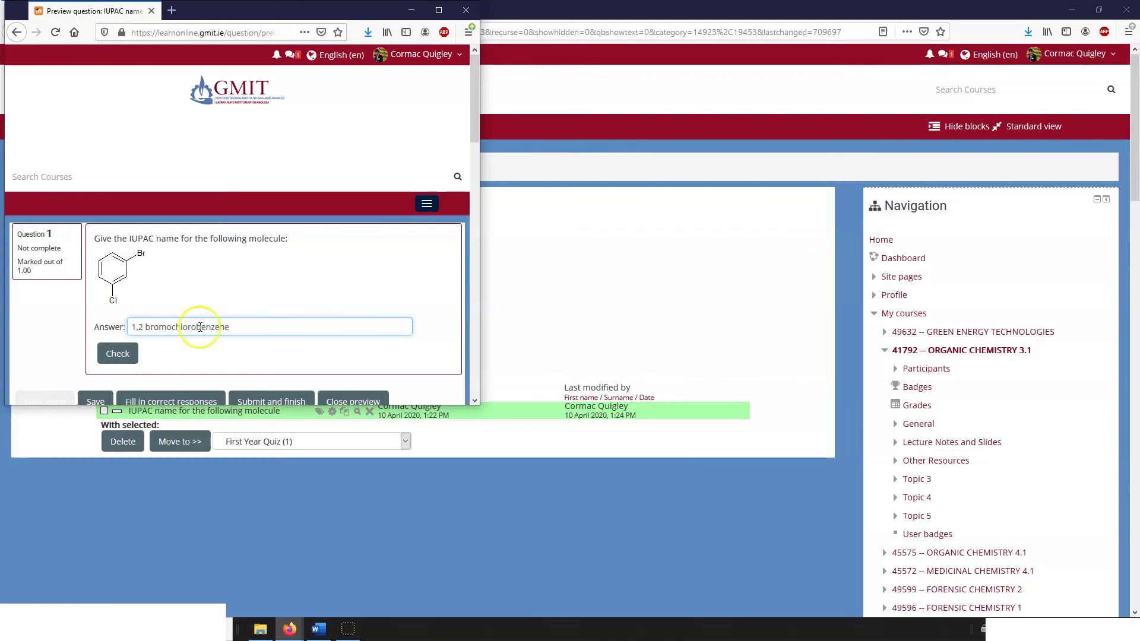
{"action": "left_click", "coordinate": [118, 353]}
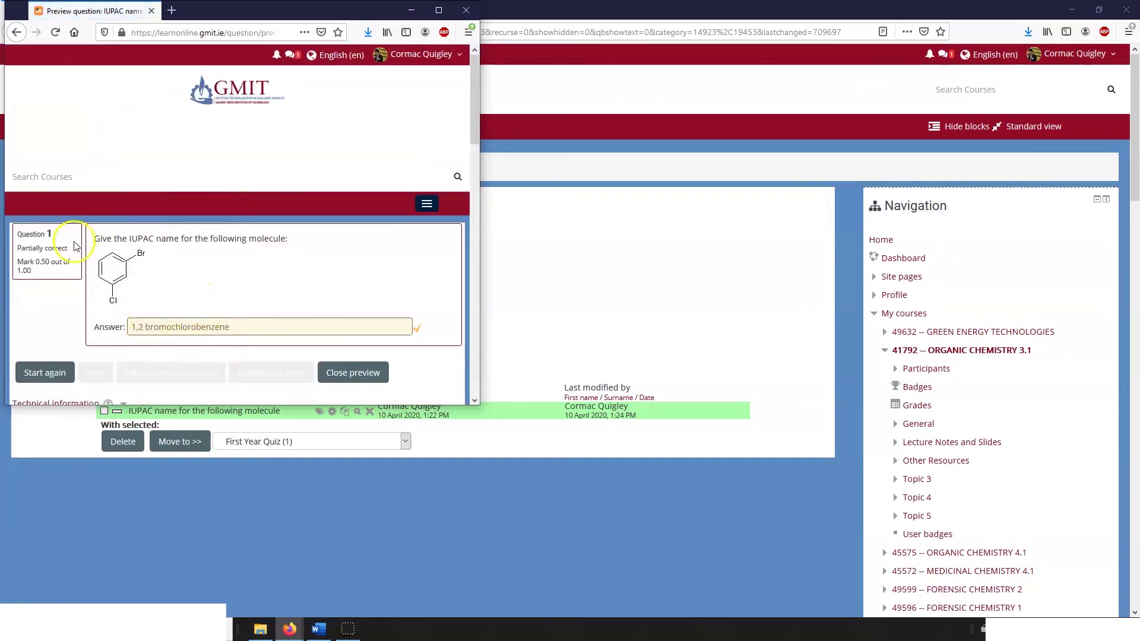
{"action": "scroll", "coordinate": [142, 288], "scroll_direction": "down", "scroll_amount": 3}
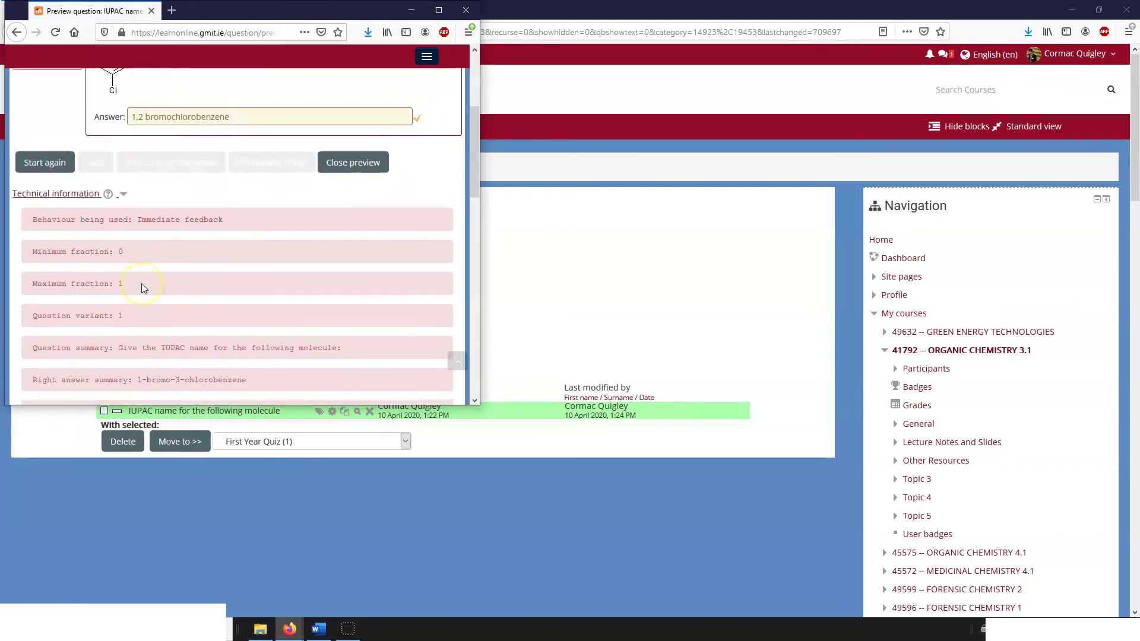
{"action": "scroll", "coordinate": [142, 288], "scroll_direction": "up", "scroll_amount": 3}
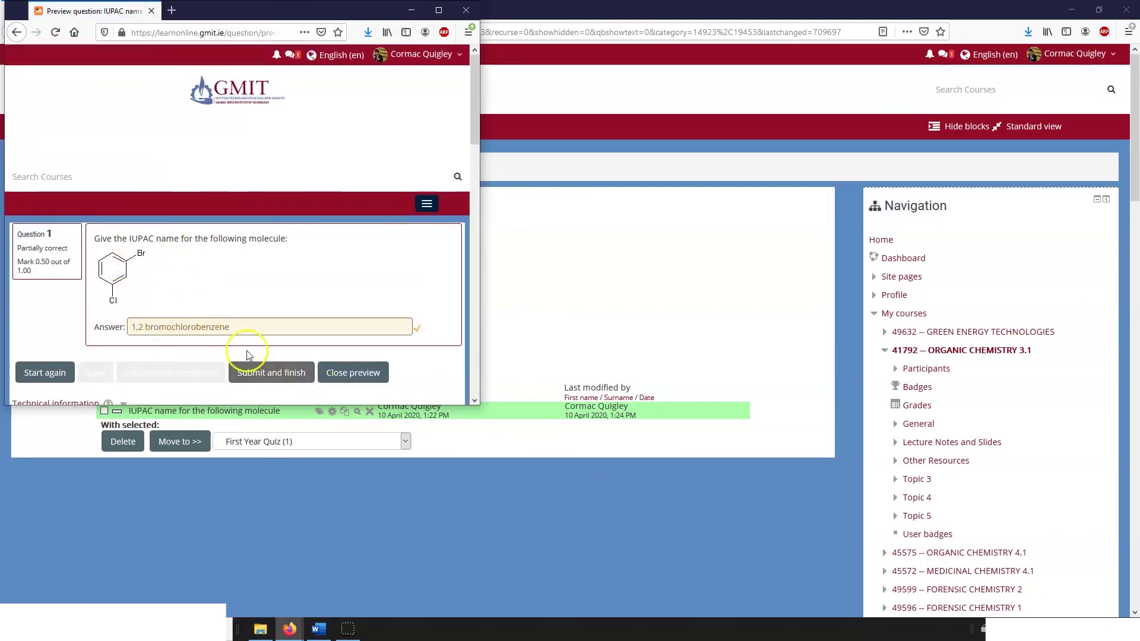
Close the preview, duplicate the IUPAC question, and select the second molecule picture in Word
{"action": "left_click", "coordinate": [360, 374]}
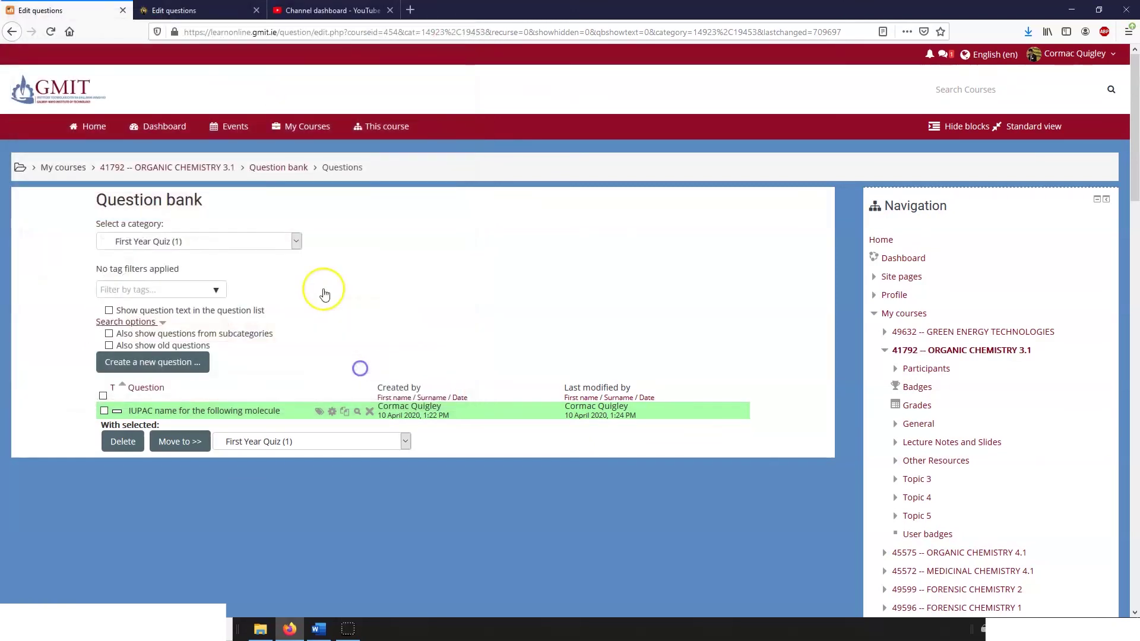
{"action": "left_click", "coordinate": [345, 414]}
{"action": "key", "text": "alt+Tab"}
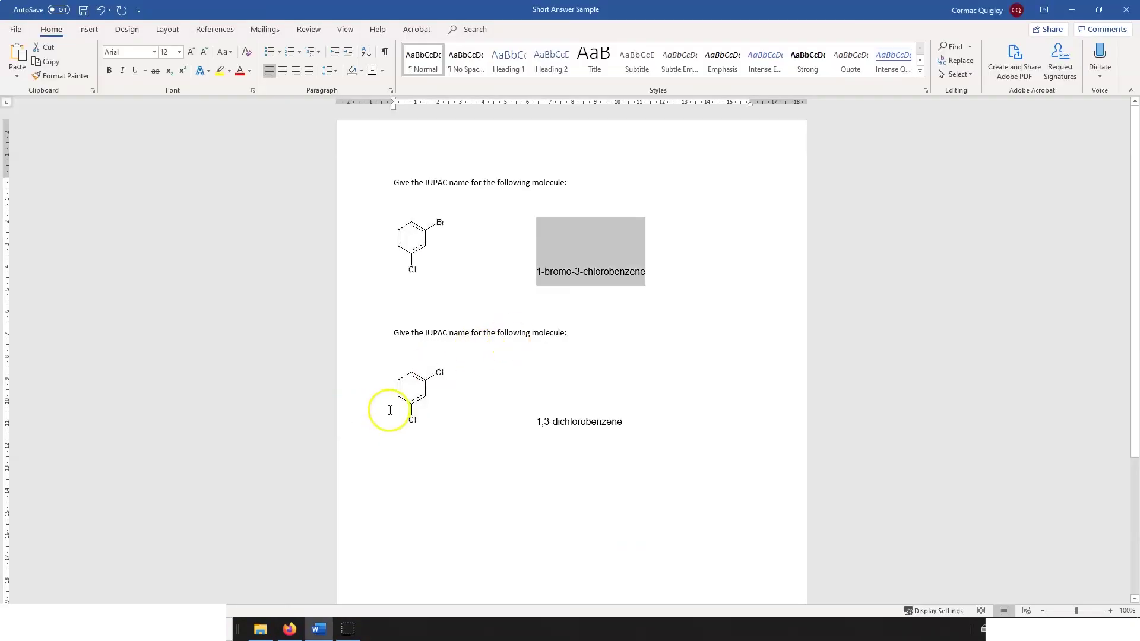
{"action": "left_click", "coordinate": [411, 383]}
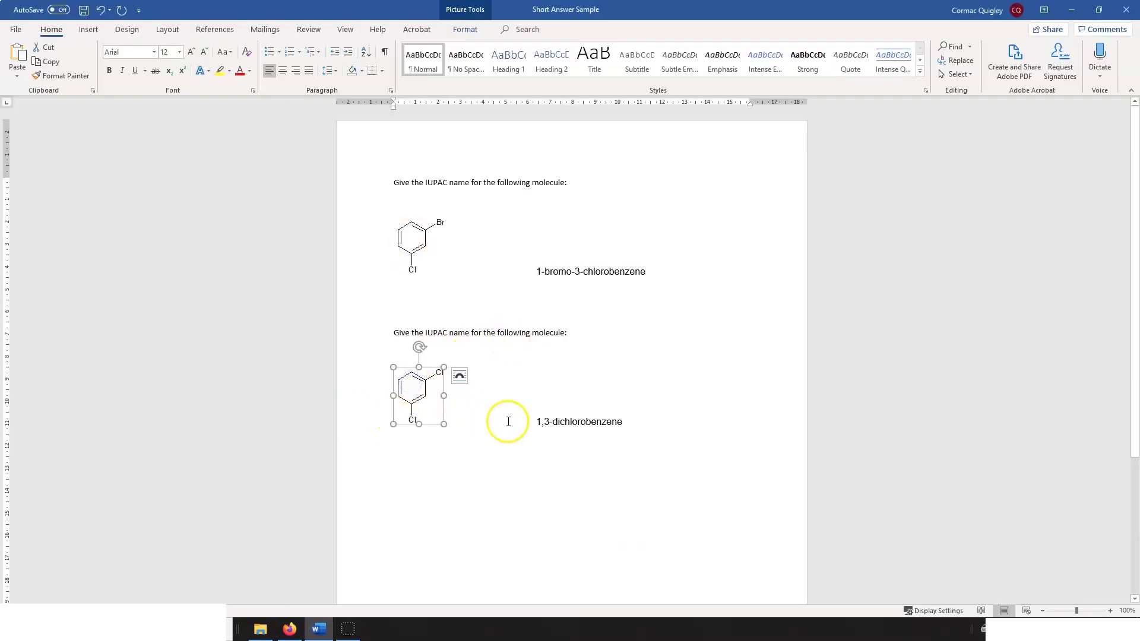
Swap the duplicate's question-text picture for the dichlorobenzene drawing copied from Word
{"action": "key", "text": "alt+Tab"}
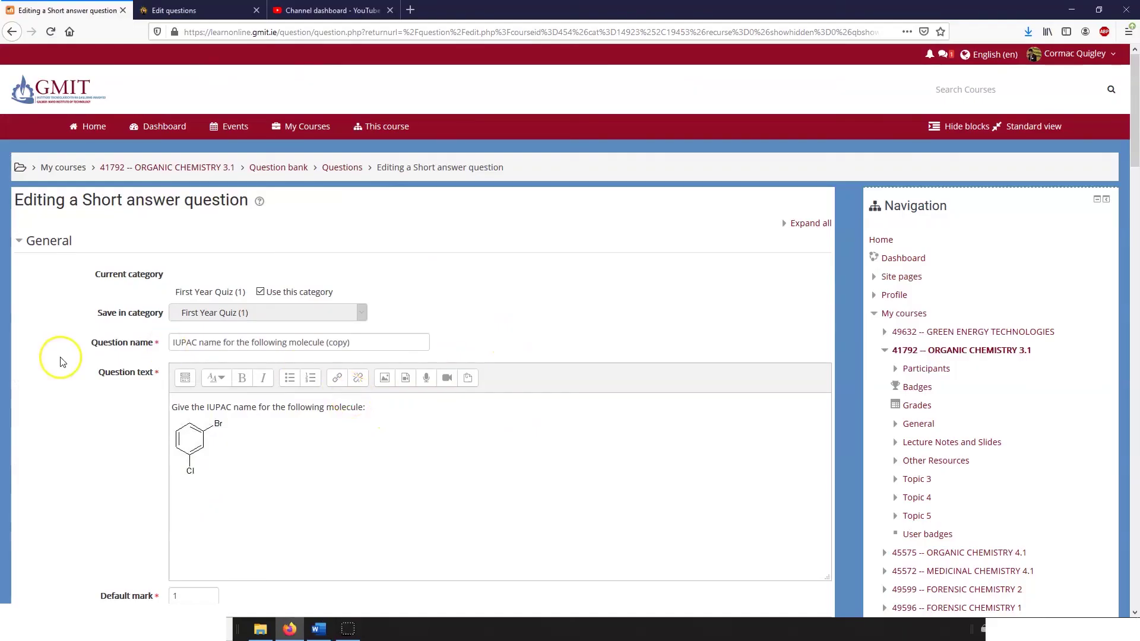
{"action": "scroll", "coordinate": [178, 386], "scroll_direction": "down", "scroll_amount": 2}
{"action": "left_click", "coordinate": [178, 298]}
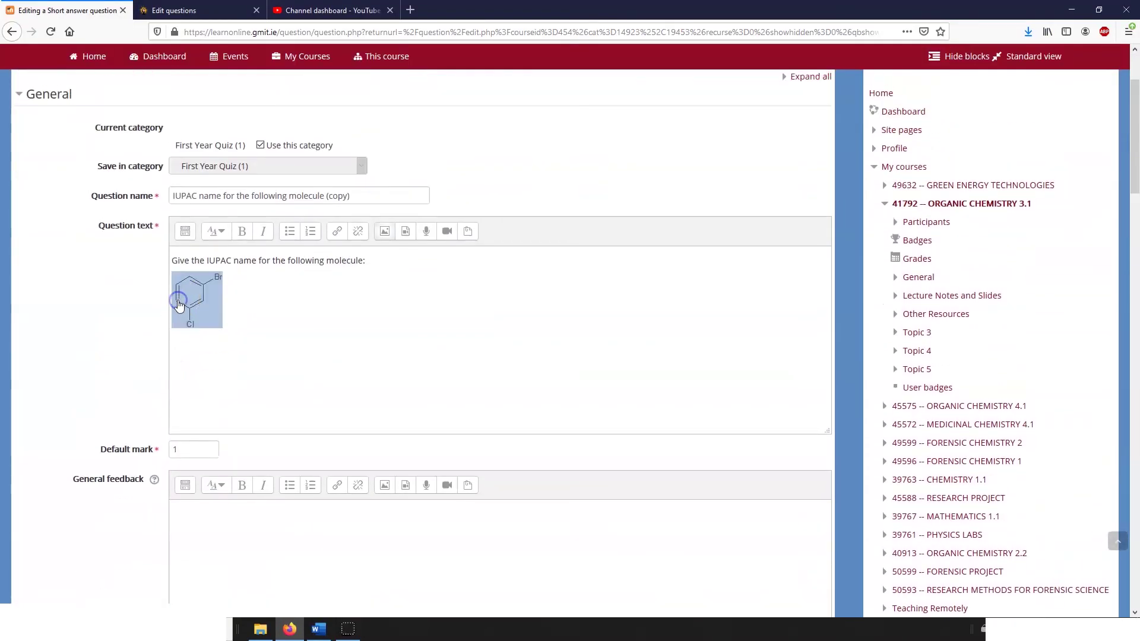
{"action": "left_click", "coordinate": [239, 356]}
{"action": "scroll", "coordinate": [235, 359], "scroll_direction": "down", "scroll_amount": 3}
{"action": "scroll", "coordinate": [234, 359], "scroll_direction": "down", "scroll_amount": 4}
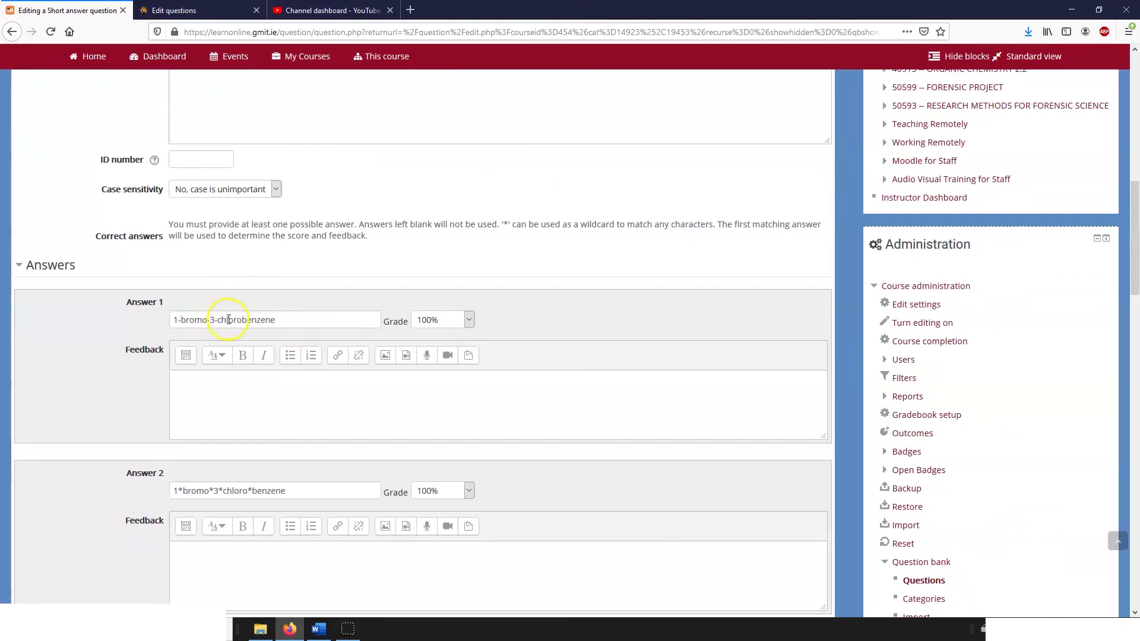
{"action": "scroll", "coordinate": [221, 153], "scroll_direction": "down", "scroll_amount": 13}
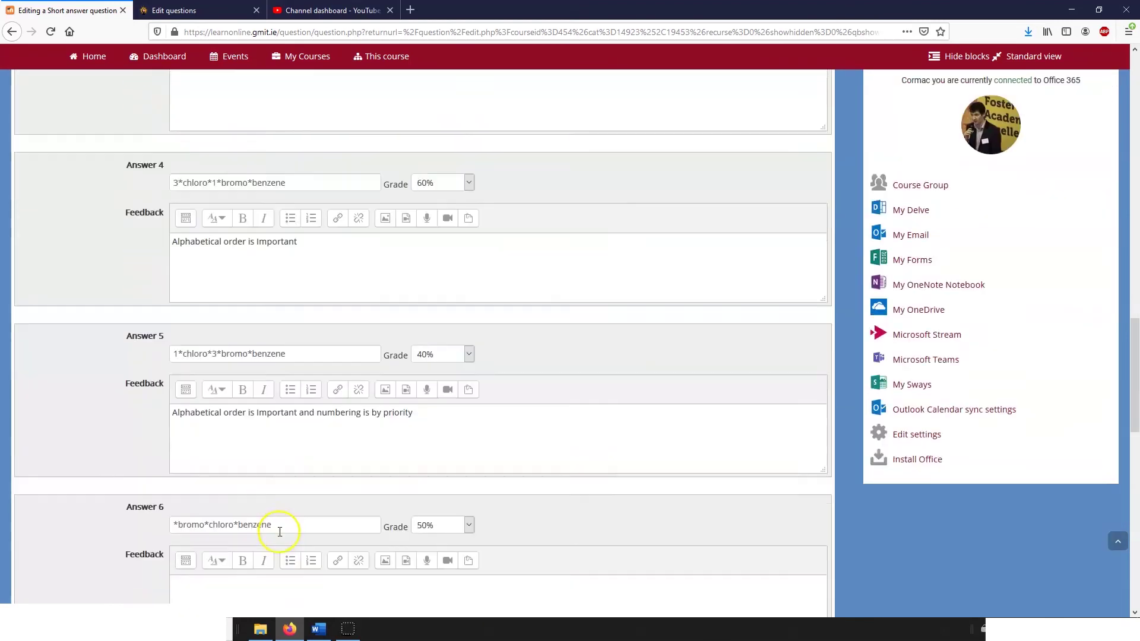
{"action": "scroll", "coordinate": [231, 253], "scroll_direction": "up", "scroll_amount": 14}
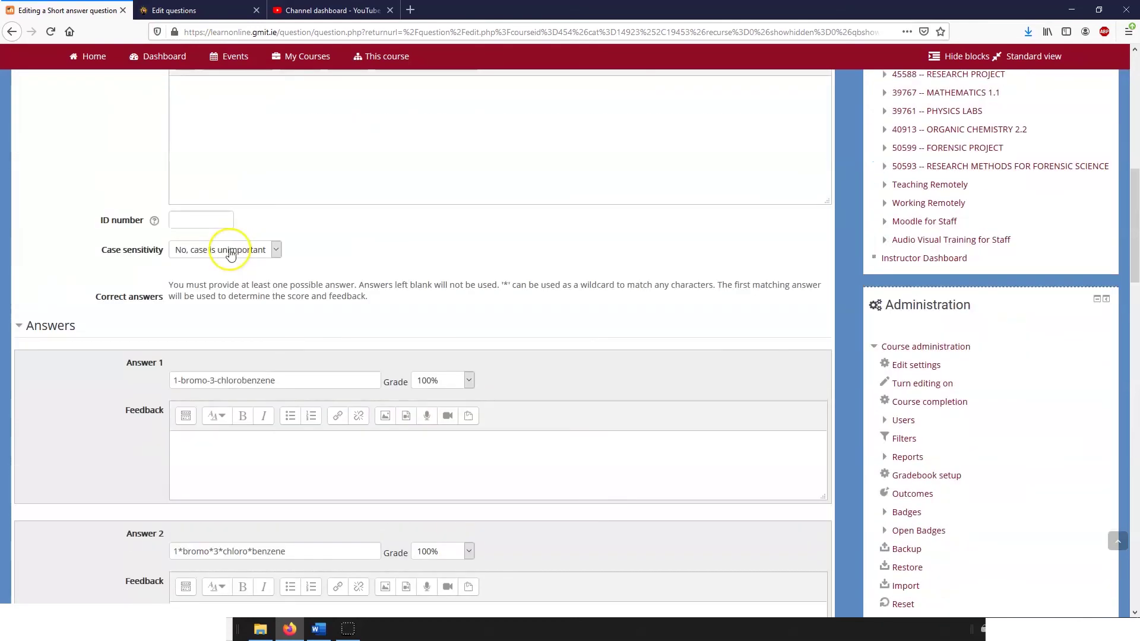
{"action": "scroll", "coordinate": [230, 254], "scroll_direction": "up", "scroll_amount": 7}
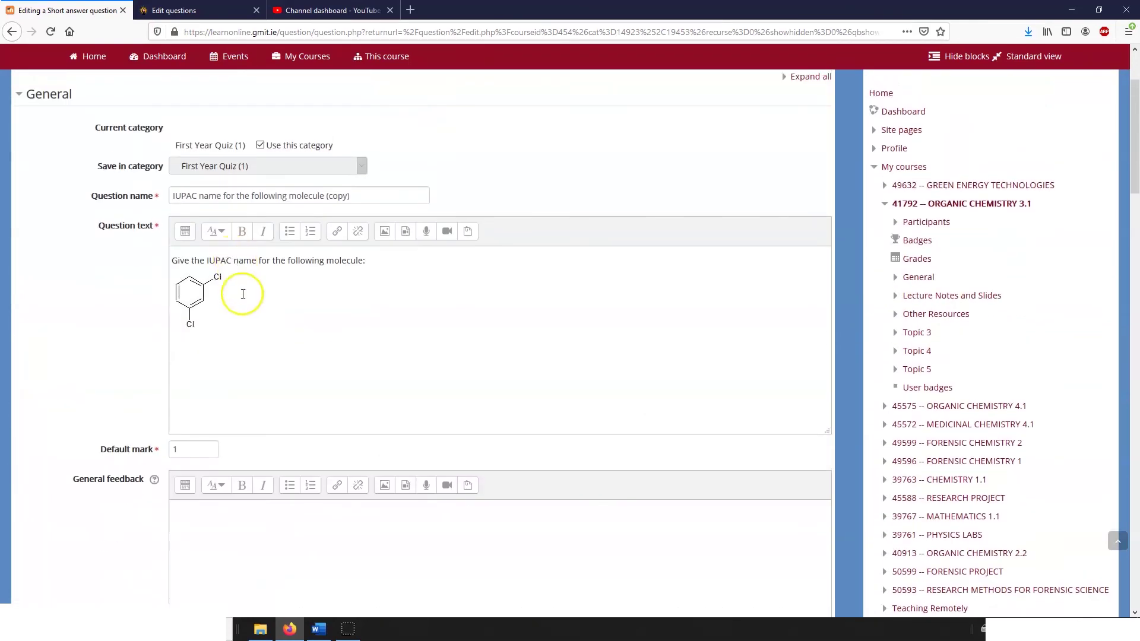